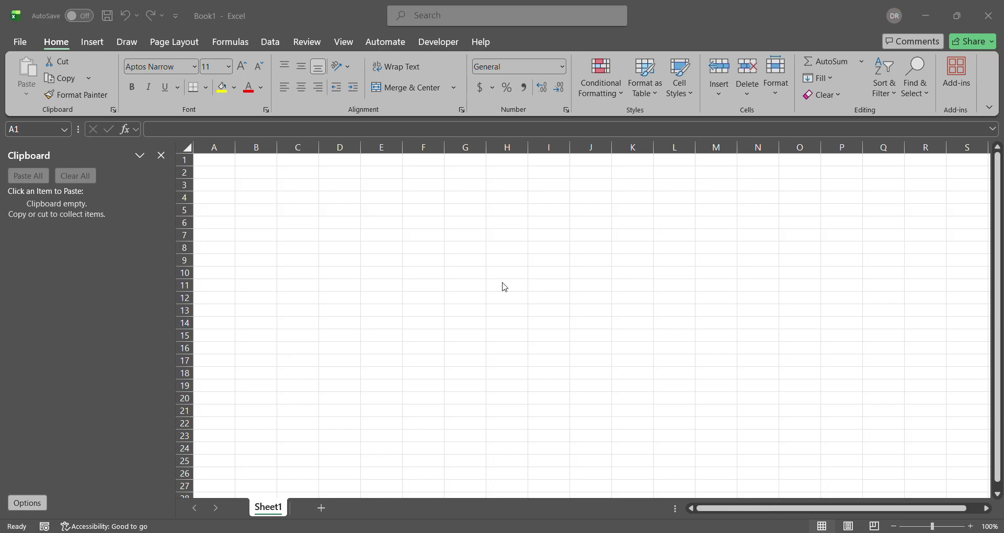
# Enter the formula =DATE(2020,1,1)+0 in cell A1
pyautogui.hotkey('alt', 'Tab')
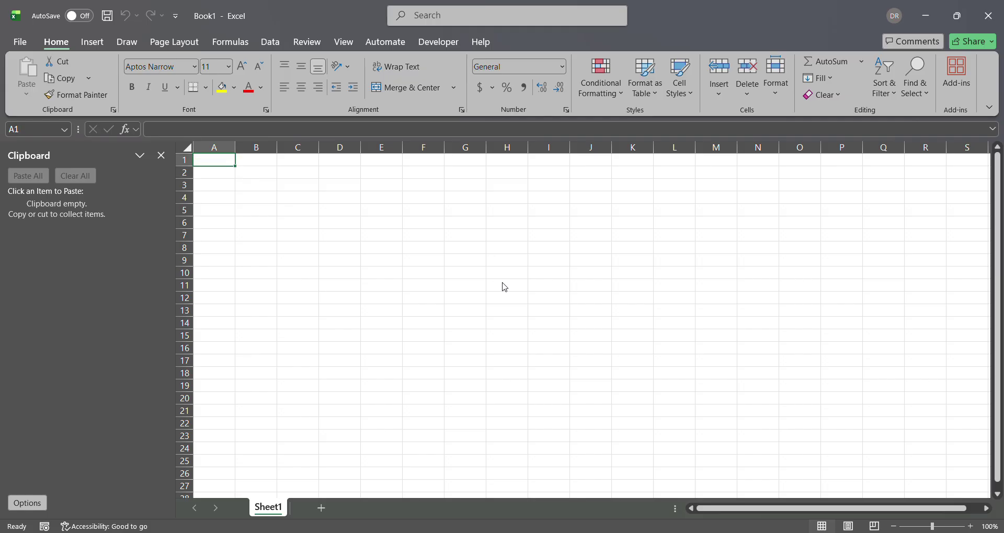
pyautogui.press('Right')
pyautogui.press('Left')
pyautogui.write('=')
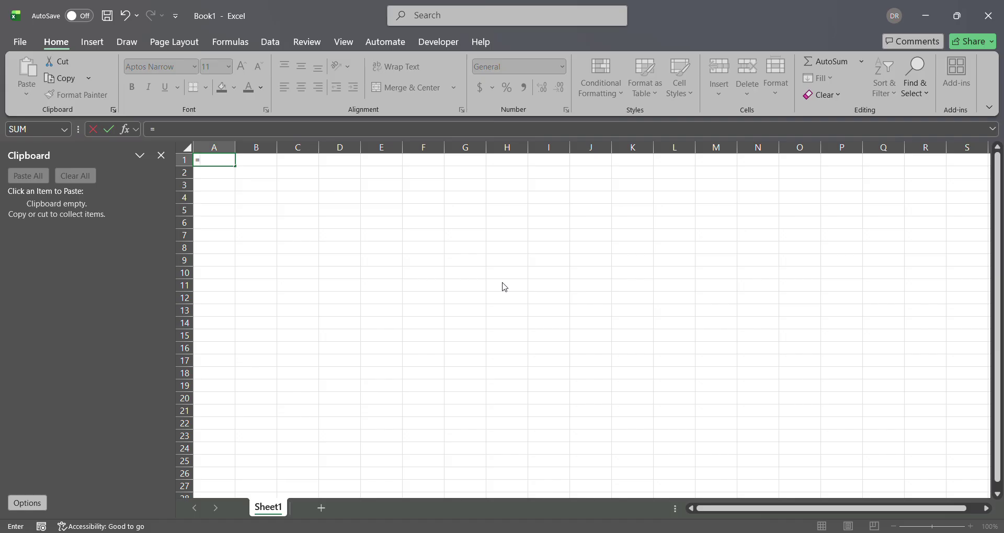
pyautogui.write('date')
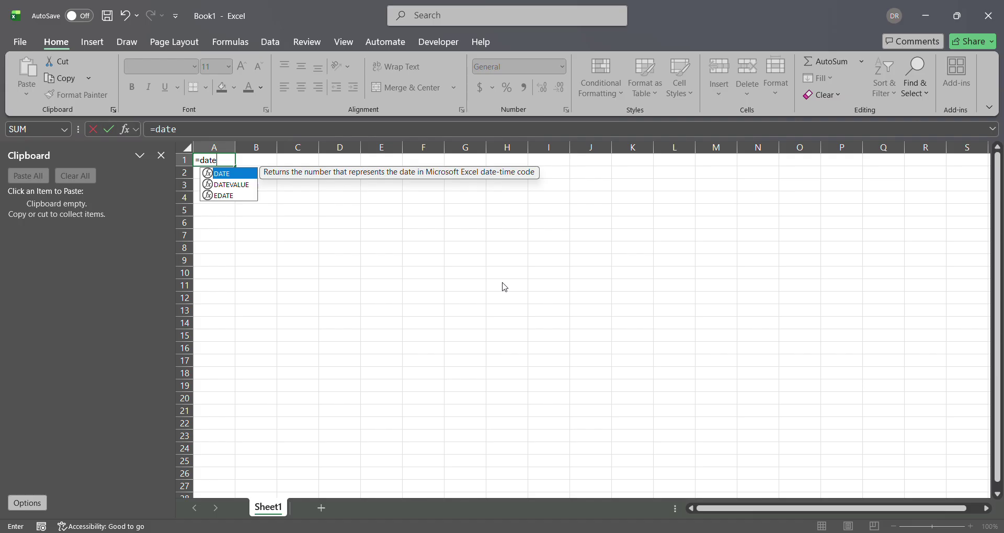
pyautogui.write('(')
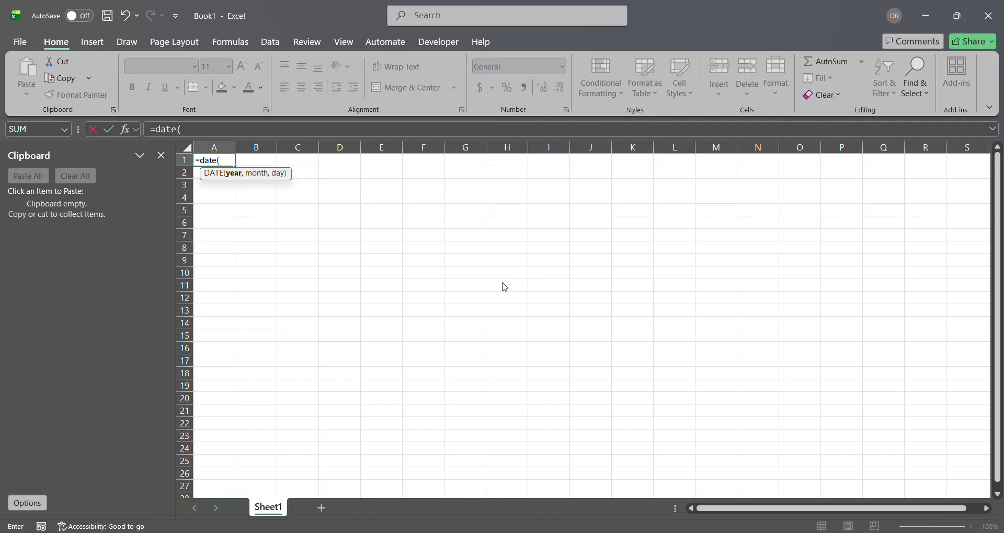
pyautogui.write('2020')
pyautogui.write(',')
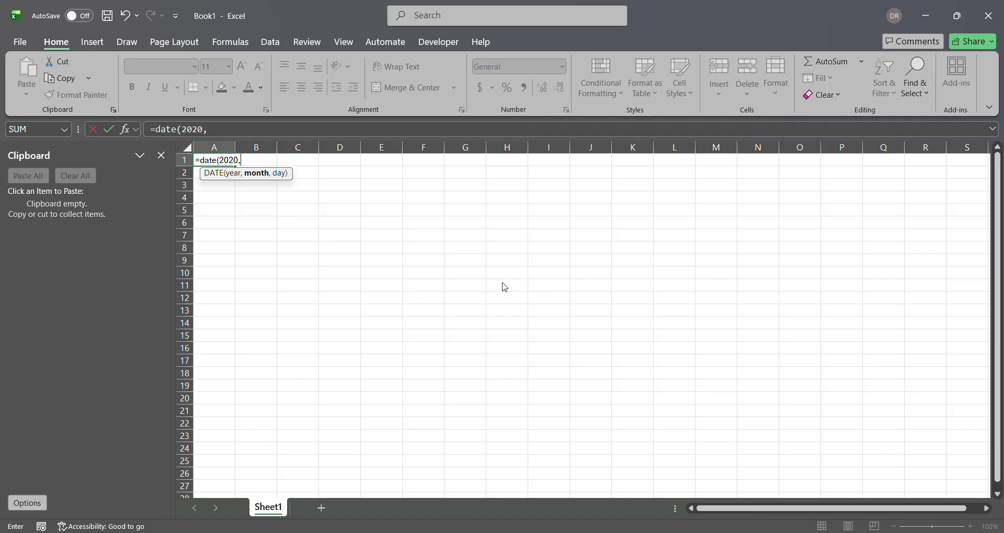
pyautogui.write('1,')
pyautogui.write('1')
pyautogui.write(')')
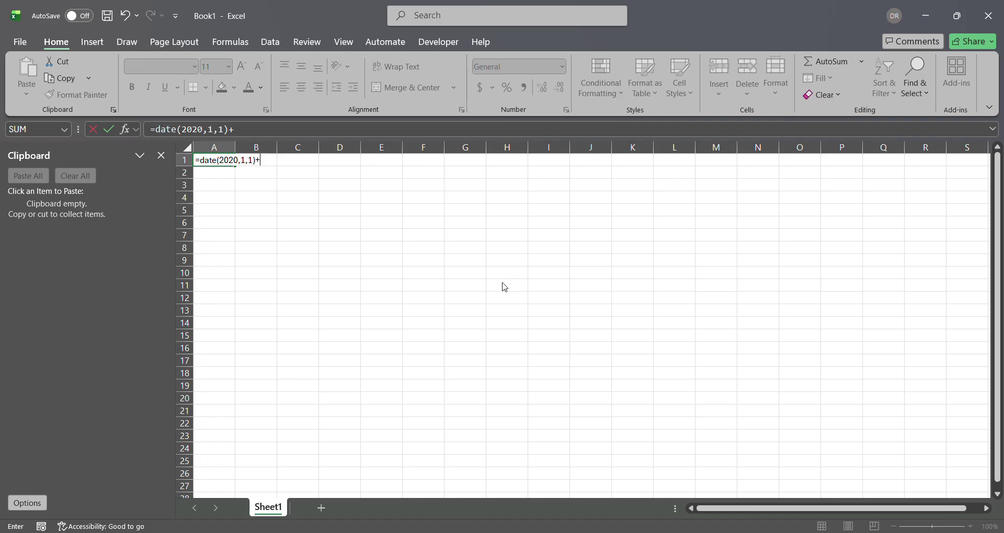
pyautogui.write('+0')
pyautogui.press('Return')
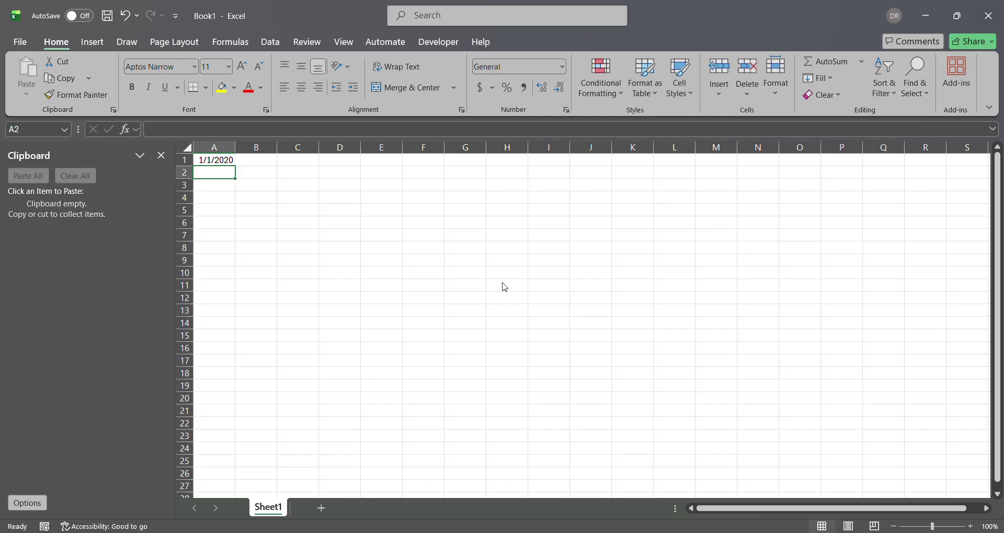
pyautogui.press('Up')
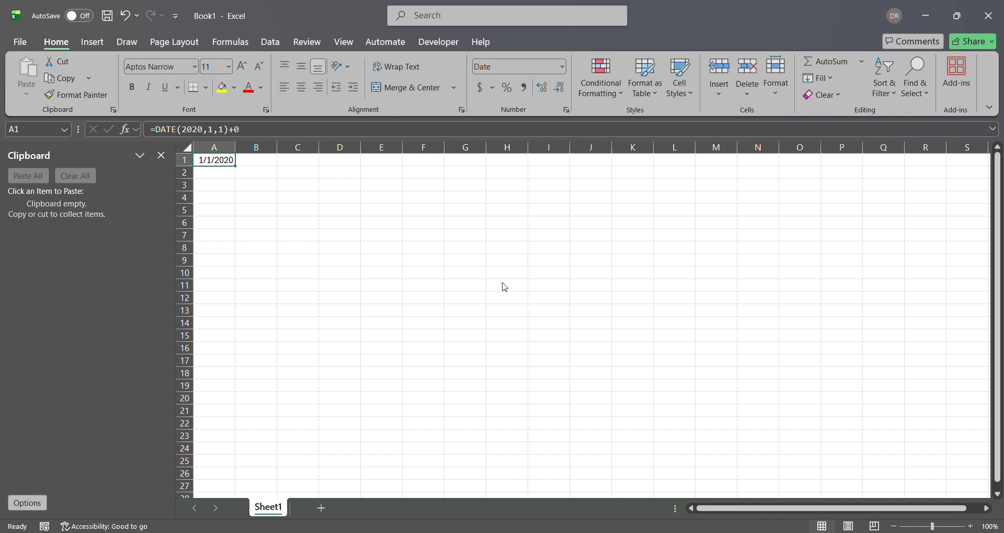
pyautogui.hotkey('ctrl', '5')
pyautogui.press('Down')
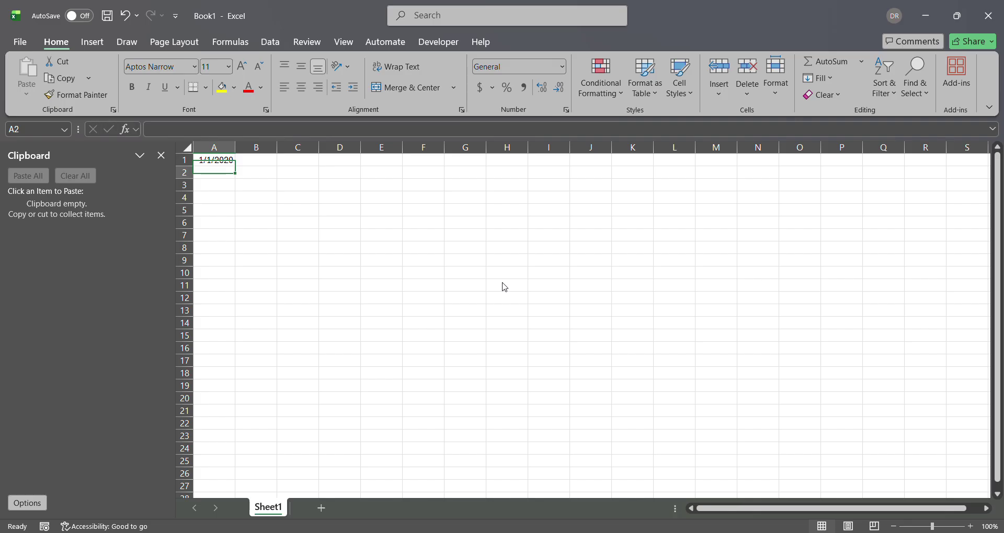
pyautogui.press('Down')
pyautogui.press('Down')
pyautogui.press('Down')
pyautogui.press('Down')
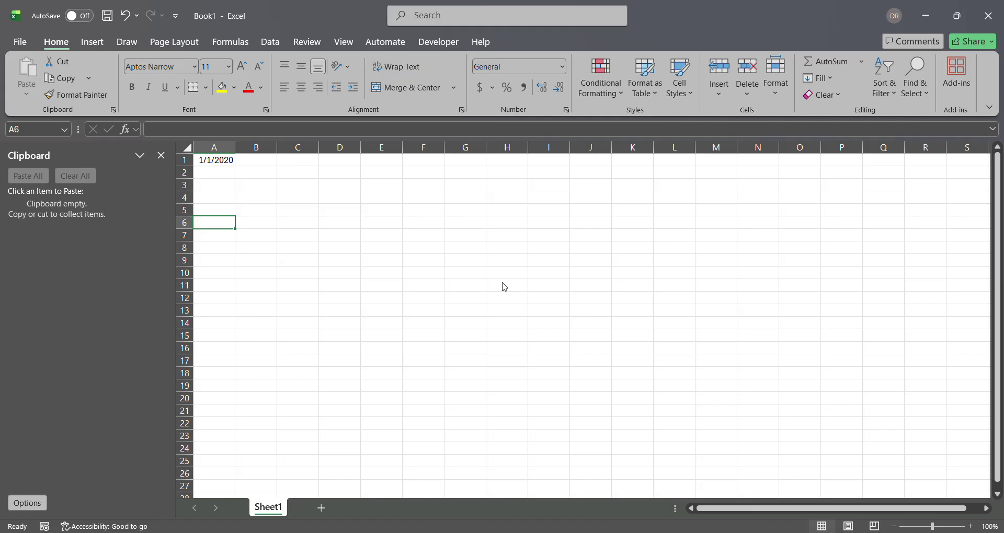
pyautogui.press('Up')
pyautogui.press('Up')
pyautogui.press('Up')
pyautogui.press('Up')
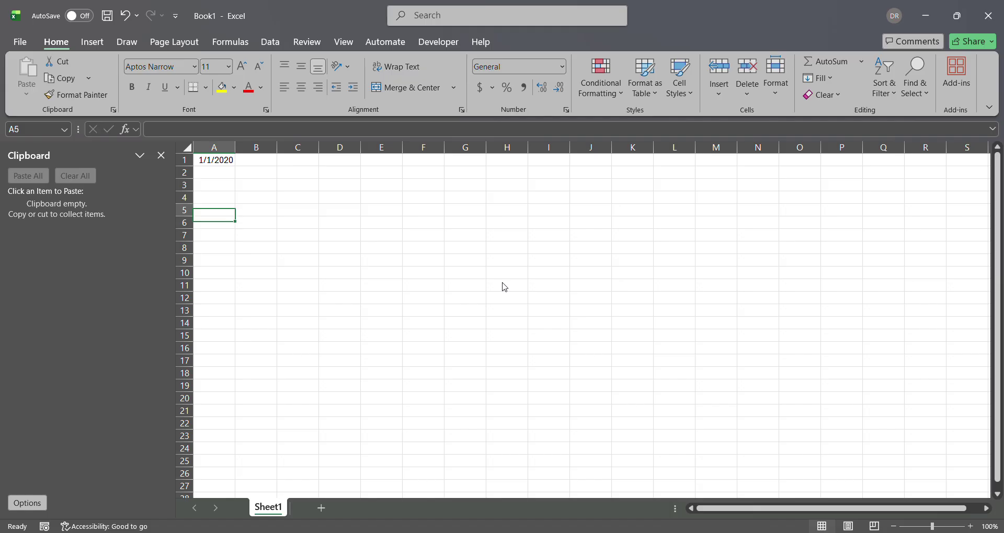
pyautogui.press('Up')
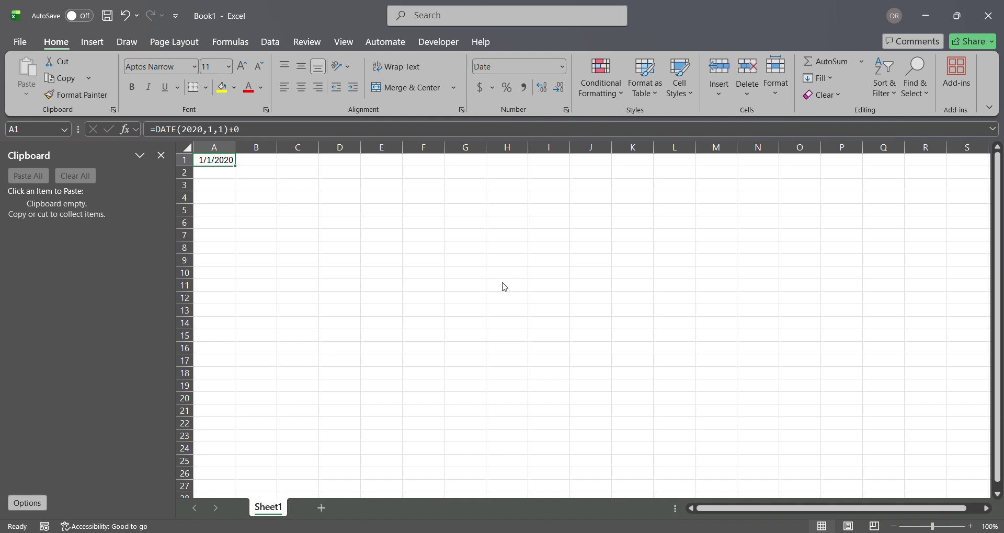
# Fill the range A1:A365 down the column with a date series, using Day as the date unit and a step value of 1
pyautogui.hotkey('ctrl', '1')
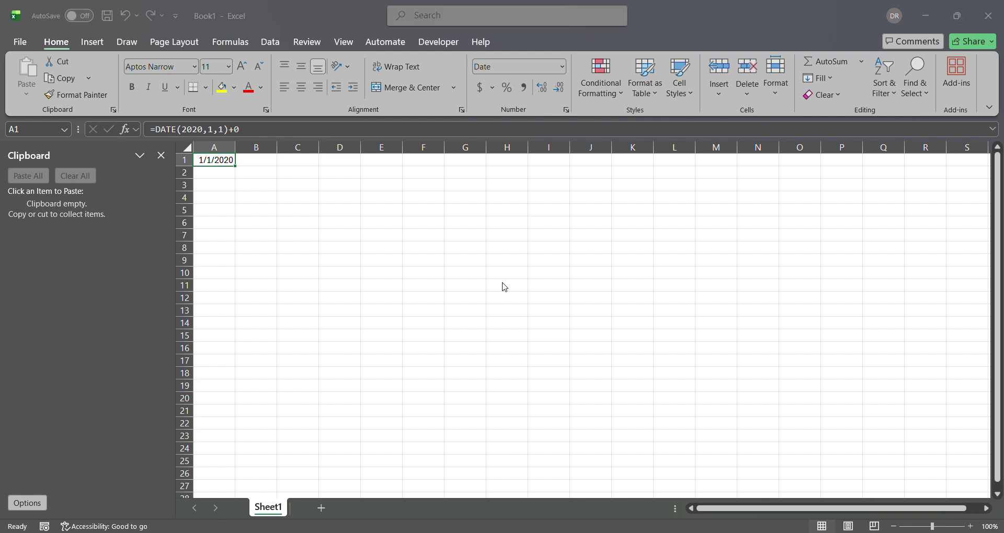
pyautogui.hotkey('ctrl', 'g')
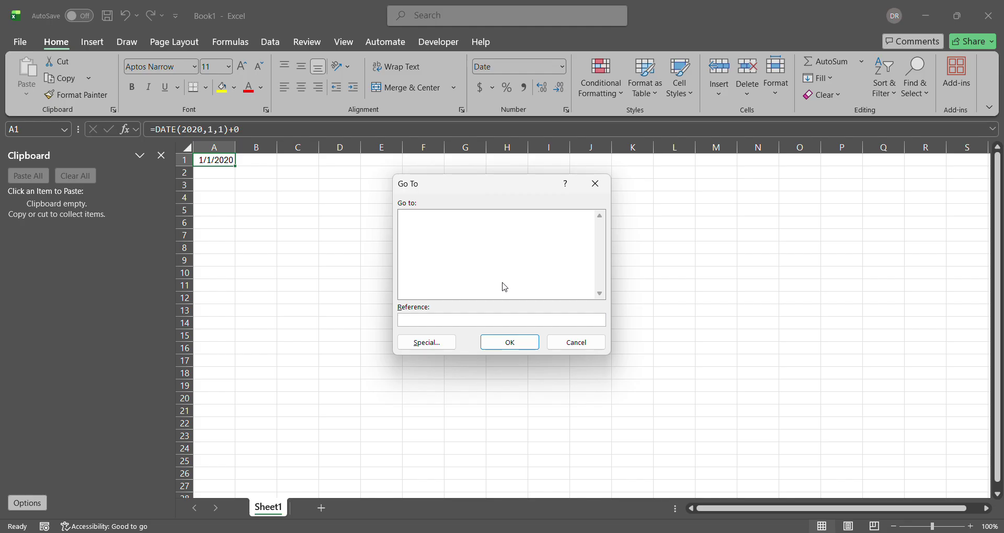
pyautogui.write('a1:a365')
pyautogui.press('Return')
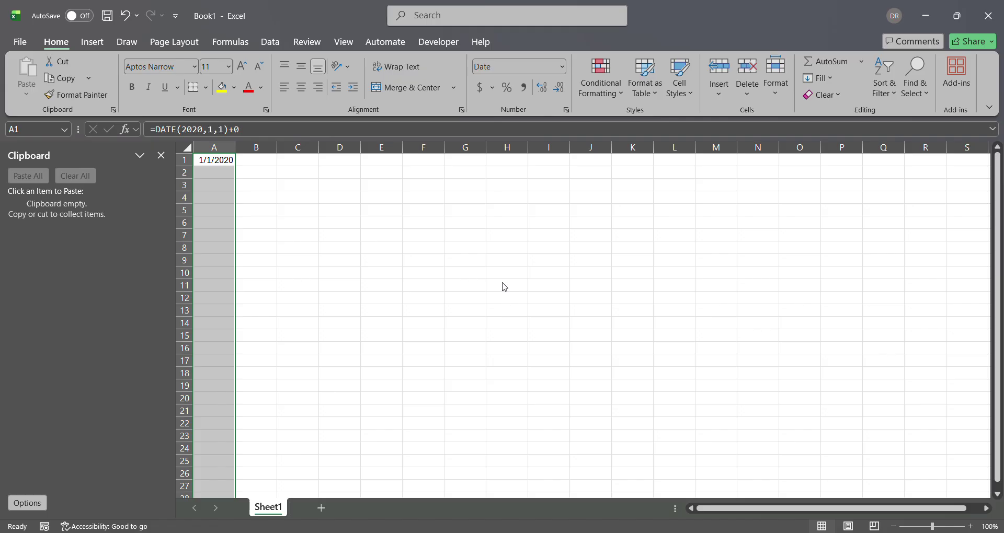
pyautogui.hotkey('alt', 'e')
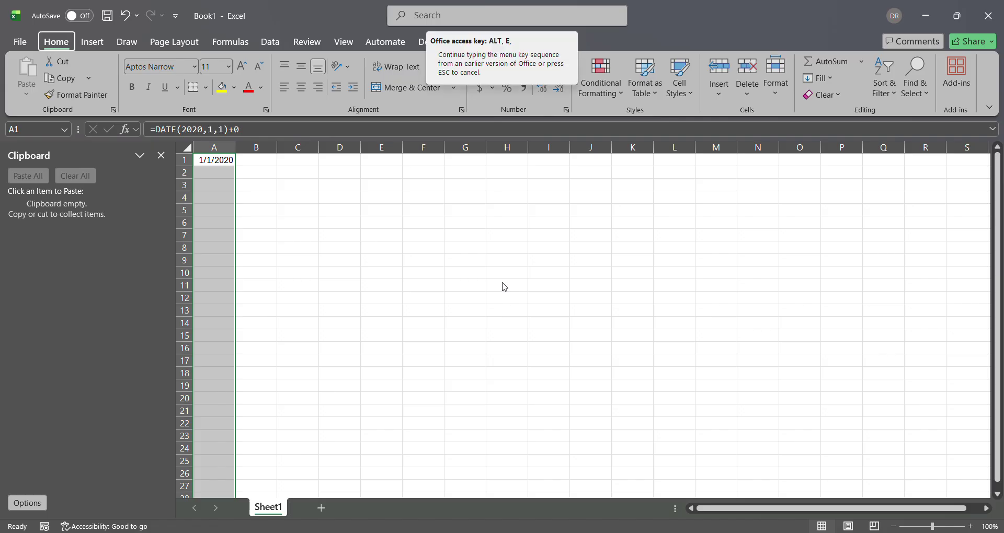
pyautogui.press('s')
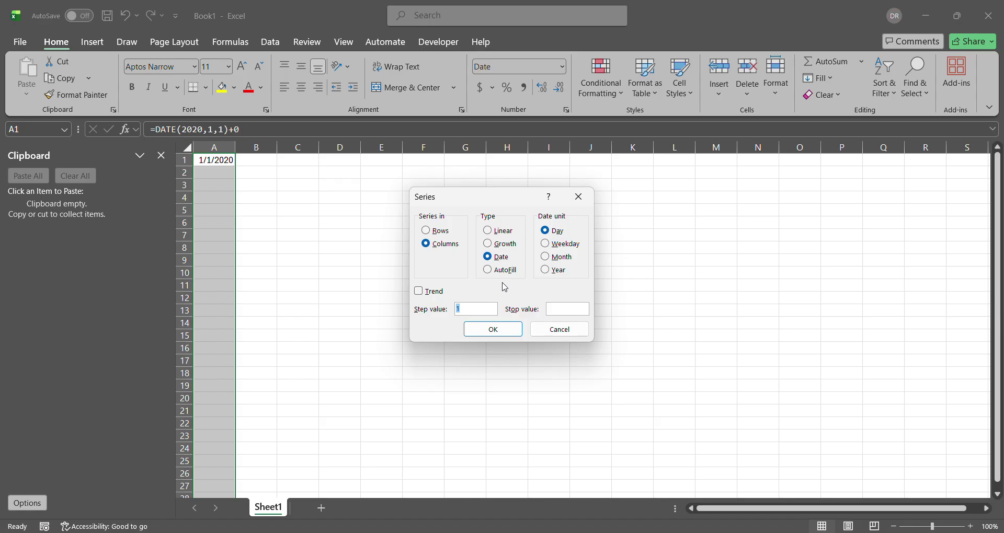
pyautogui.press('Tab')
pyautogui.press('Tab')
pyautogui.press('Tab')
pyautogui.press('Tab')
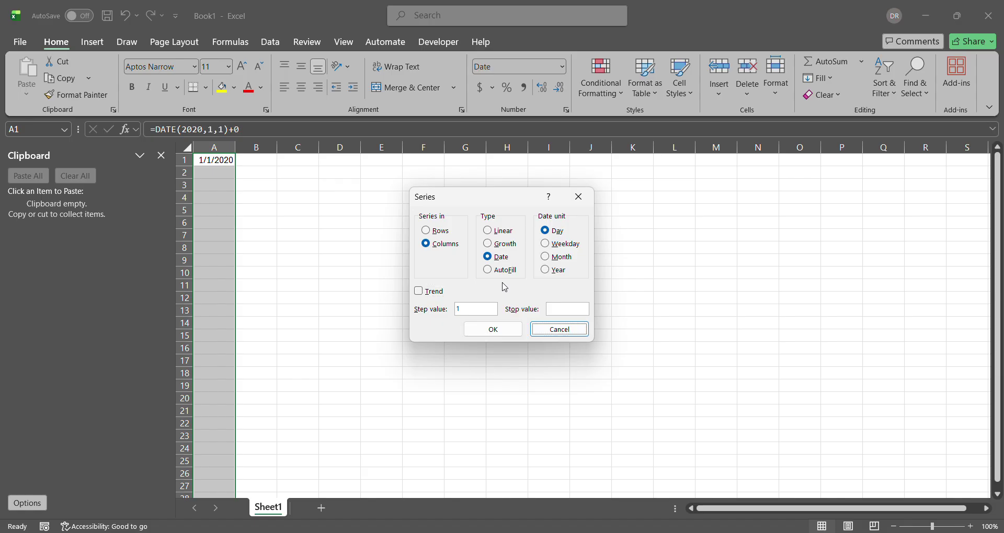
pyautogui.press('Tab')
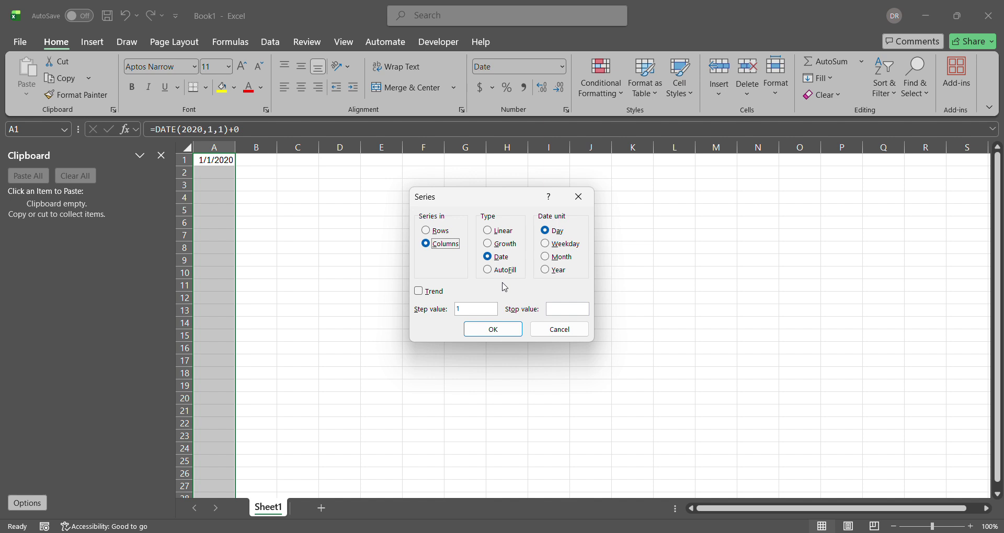
pyautogui.press('Tab')
pyautogui.press('Tab')
pyautogui.press('Tab')
pyautogui.press('Tab')
pyautogui.press('Tab')
pyautogui.press('Tab')
pyautogui.press('Tab')
pyautogui.press('Tab')
pyautogui.press('Return')
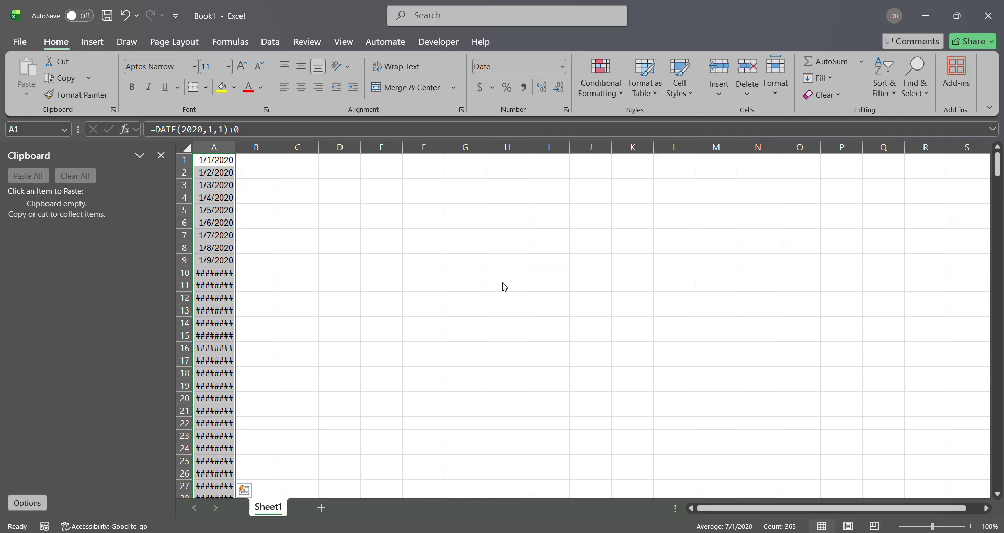
# Check the filled dates in the first rows of column A, down to A8
pyautogui.press('Down')
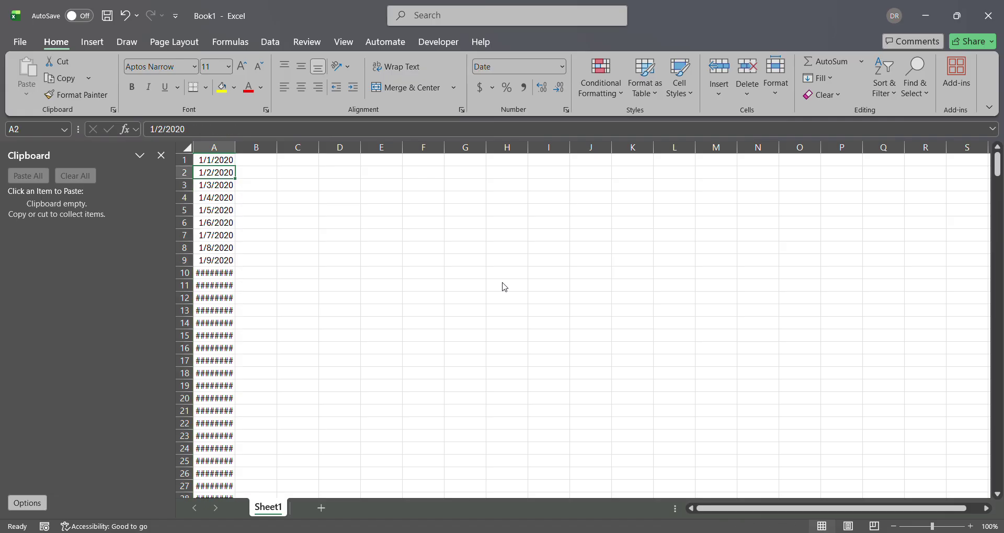
pyautogui.press('Down')
pyautogui.press('Down')
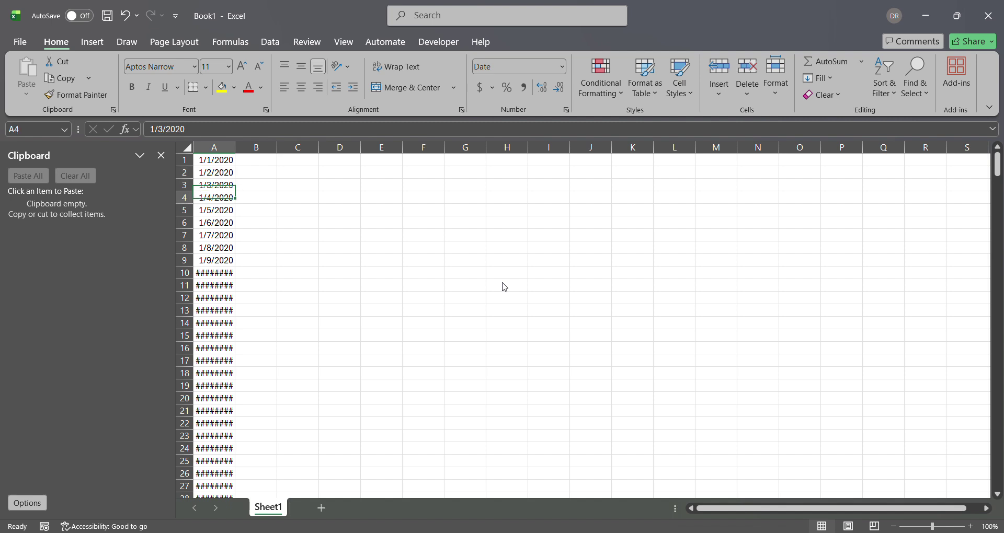
pyautogui.press('Down')
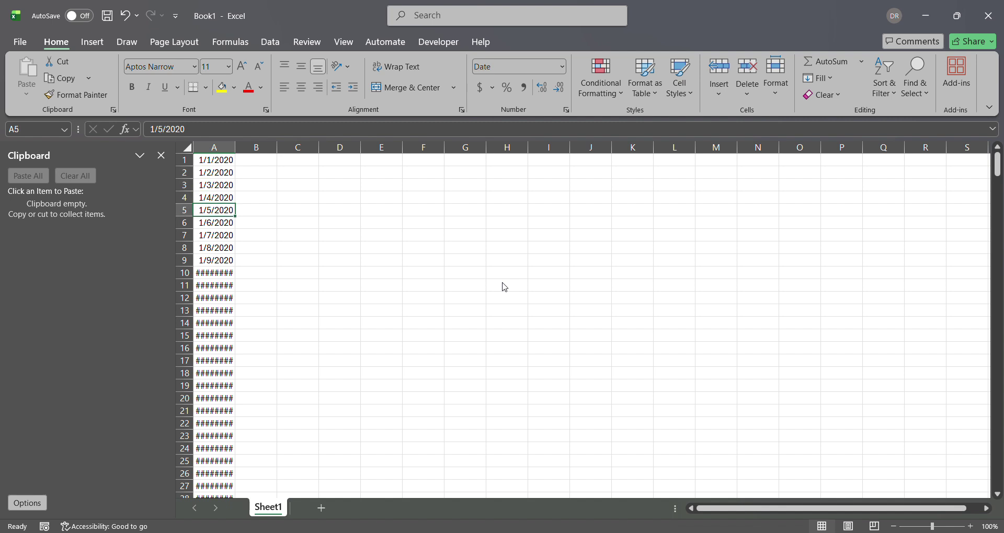
pyautogui.press('Down')
pyautogui.press('Down')
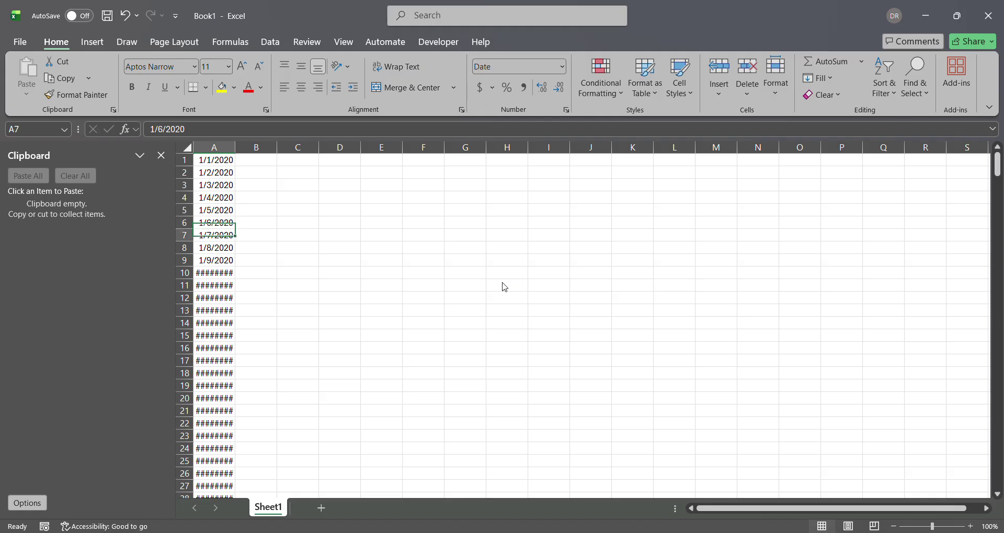
pyautogui.press('Down')
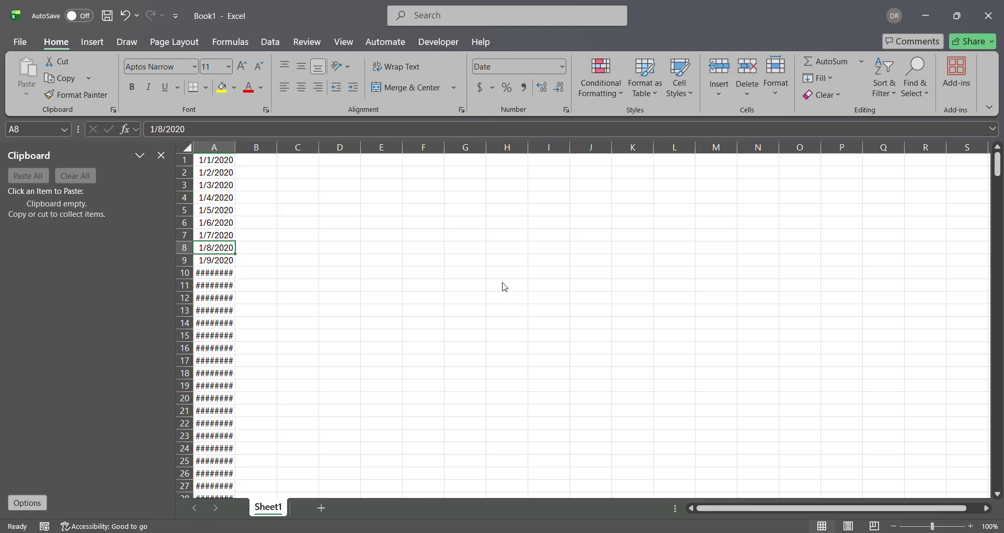
# Re-enter the existing date in A365, the last filled cell, so that column A widens to fit the full dates
pyautogui.hotkey('ctrl', 'Down')
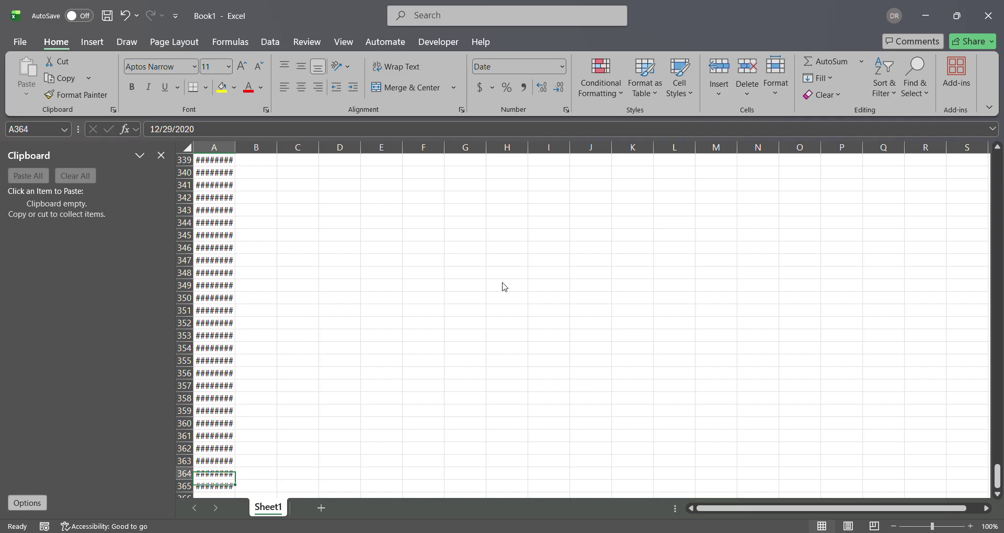
pyautogui.press('Down')
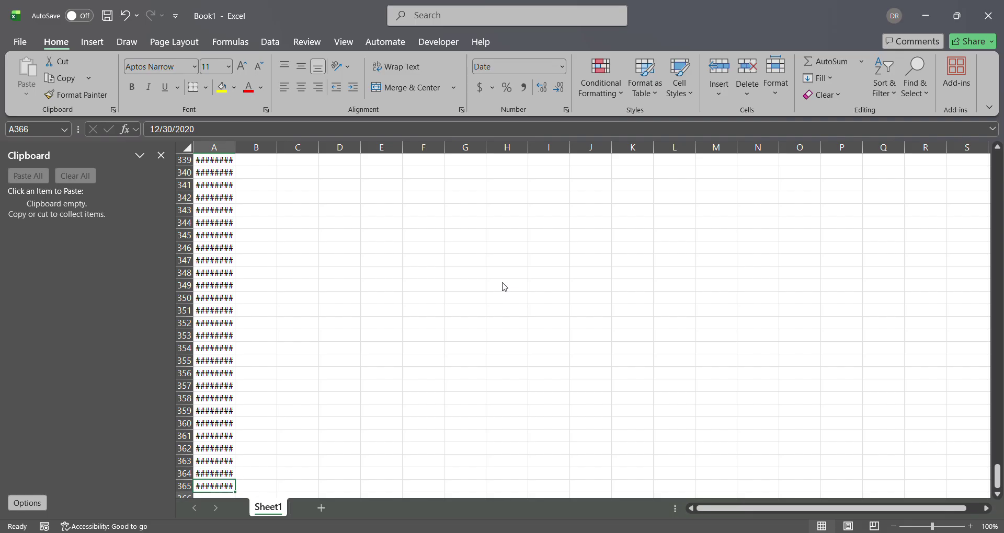
pyautogui.press('Up')
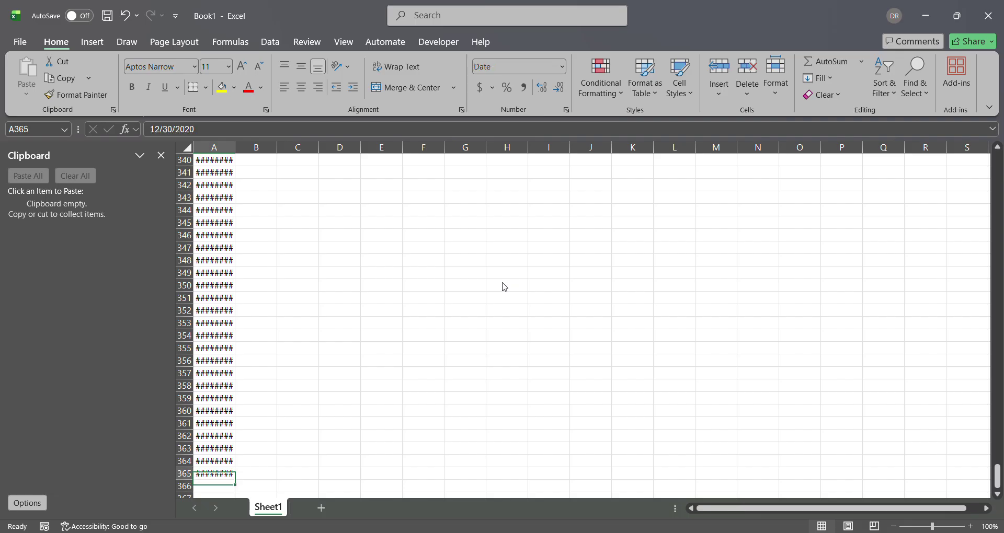
pyautogui.press('F2')
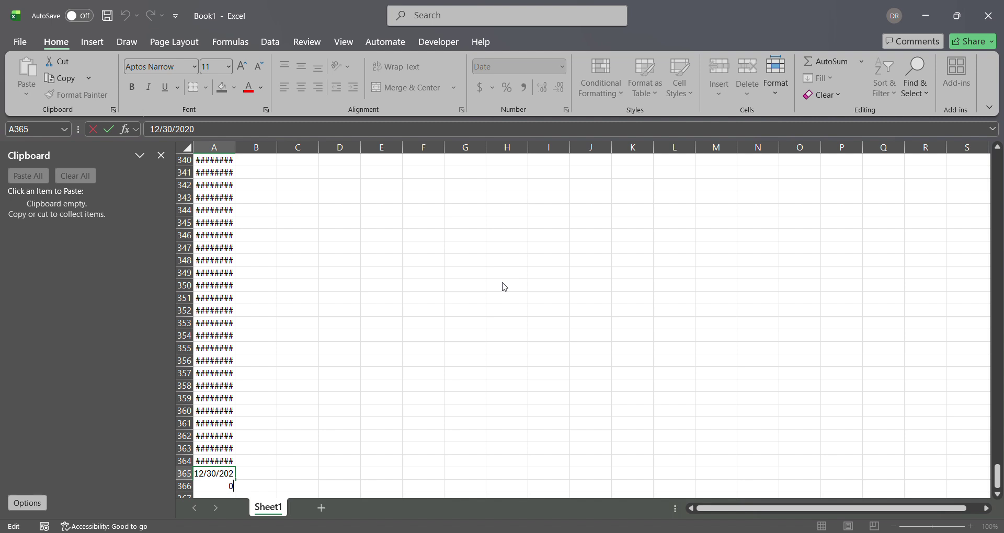
pyautogui.press('Return')
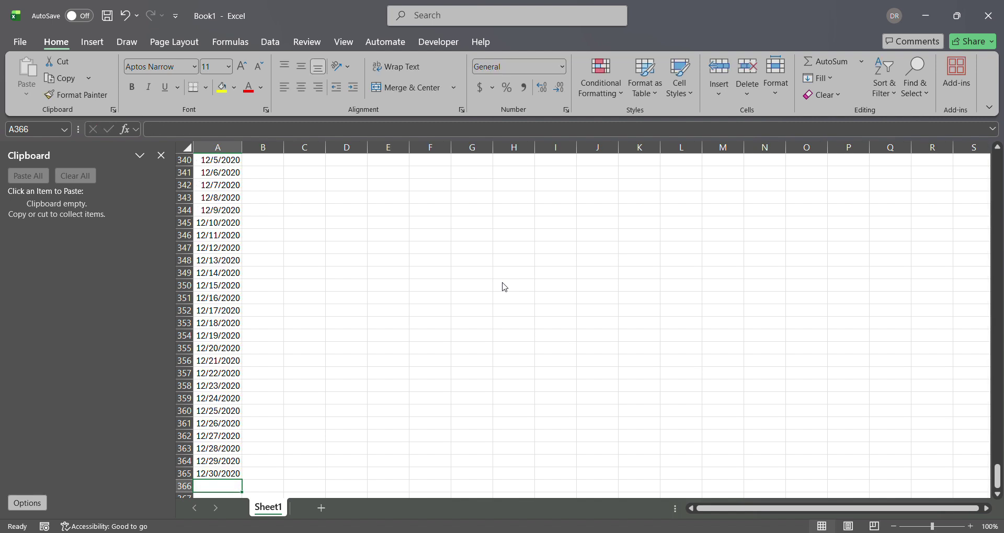
# Review the final dates of the series in column A, from A365 up to A361
pyautogui.press('Down')
pyautogui.press('Up')
pyautogui.press('Up')
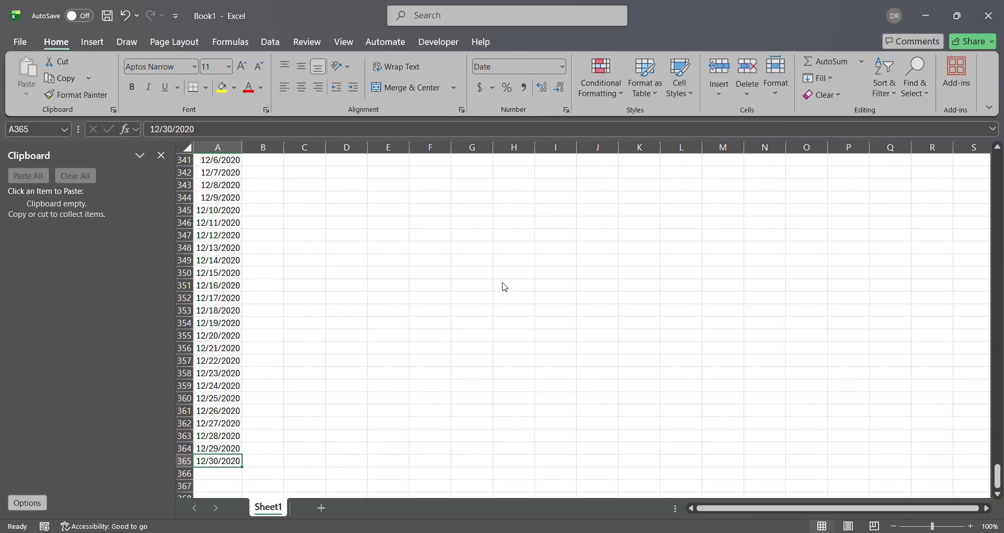
pyautogui.press('Up')
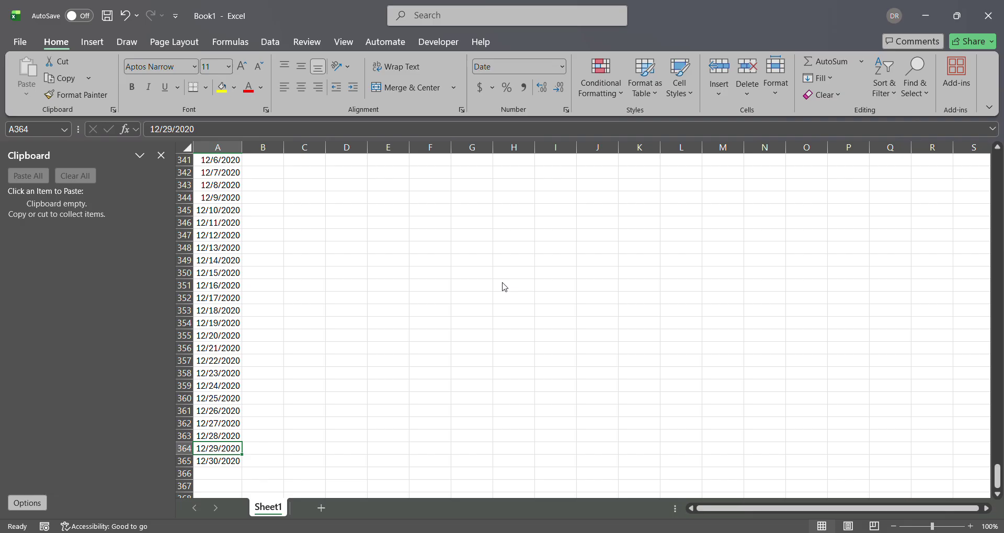
pyautogui.press('Up')
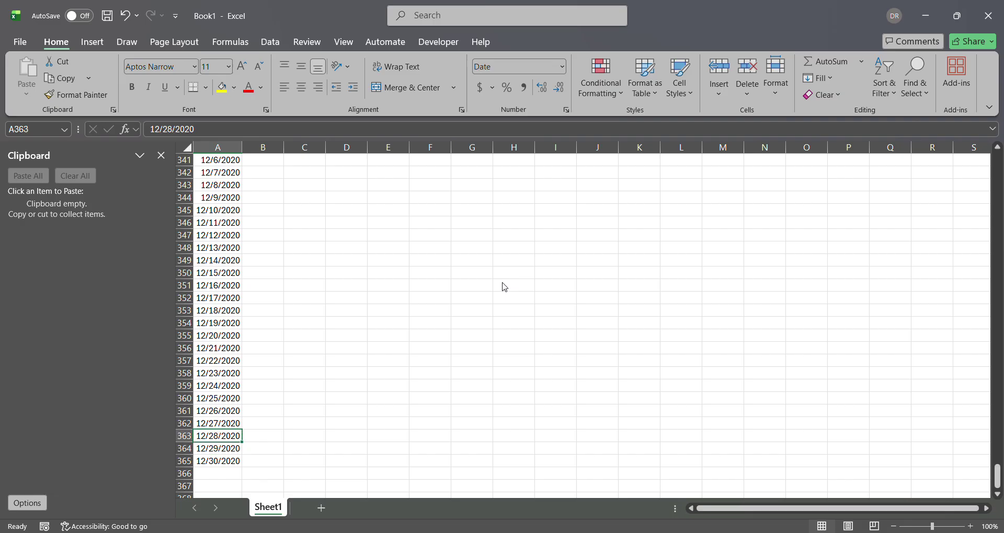
pyautogui.press('Up')
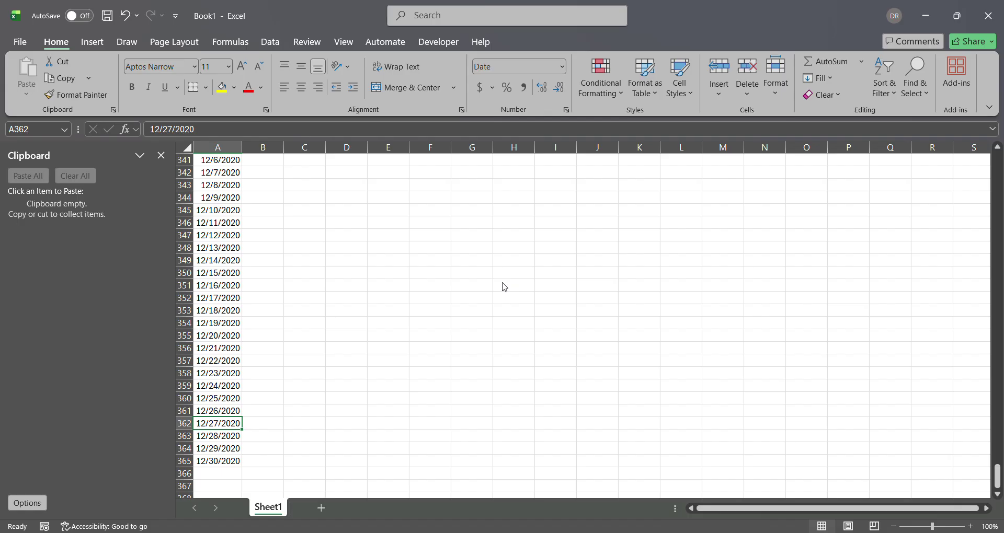
pyautogui.press('Up')
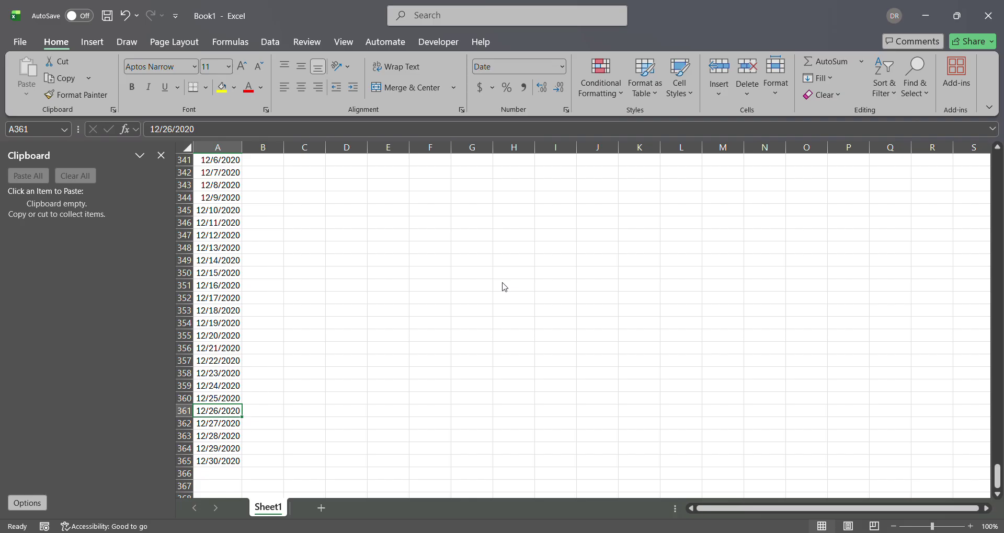
pyautogui.hotkey('ctrl', 'Home')
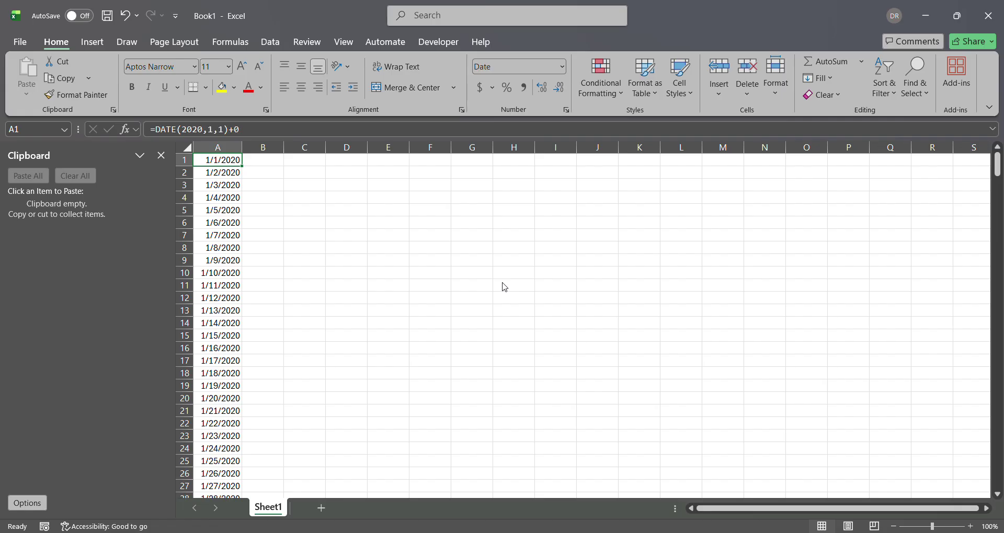
pyautogui.hotkey('ctrl', 'g')
pyautogui.write('a')
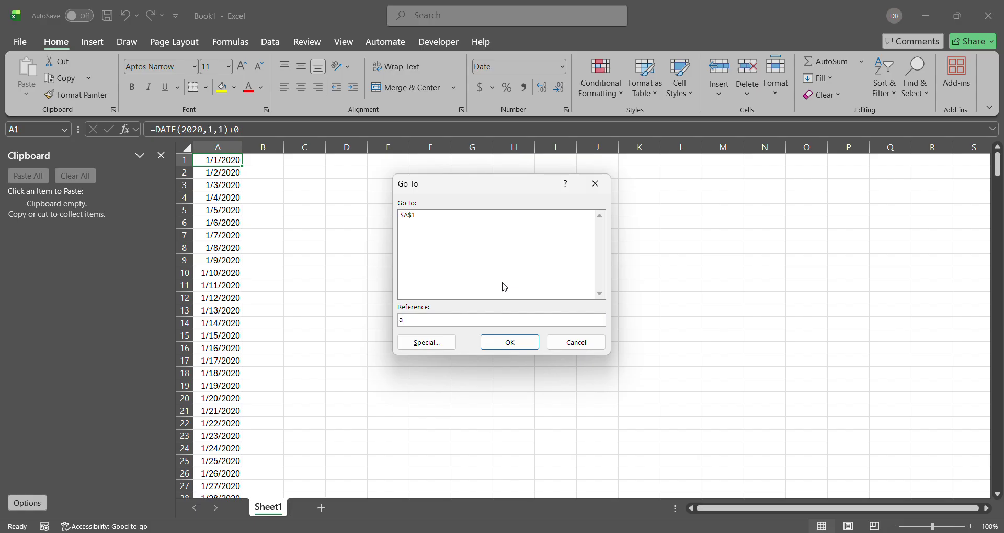
pyautogui.write('1:a365')
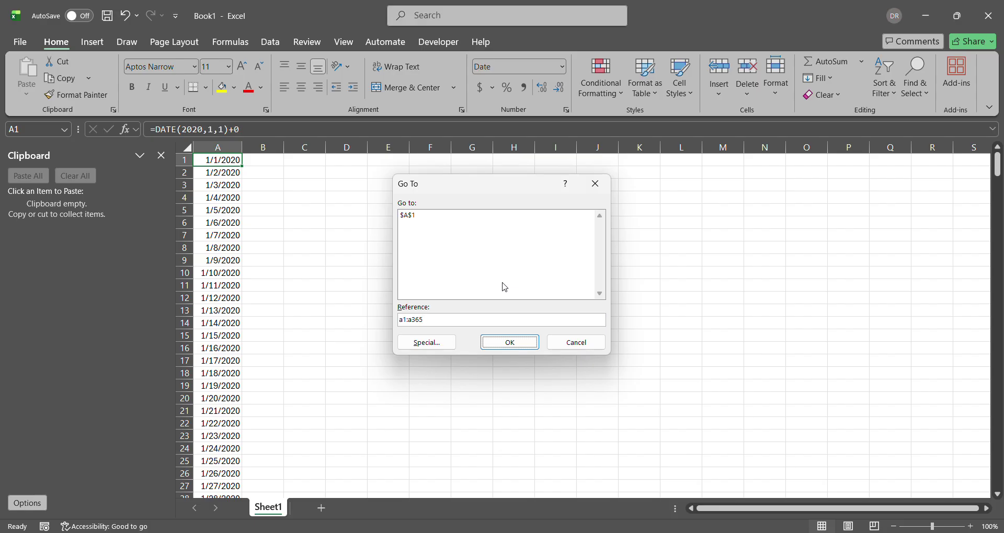
pyautogui.press('Return')
pyautogui.hotkey('ctrl', 'q')
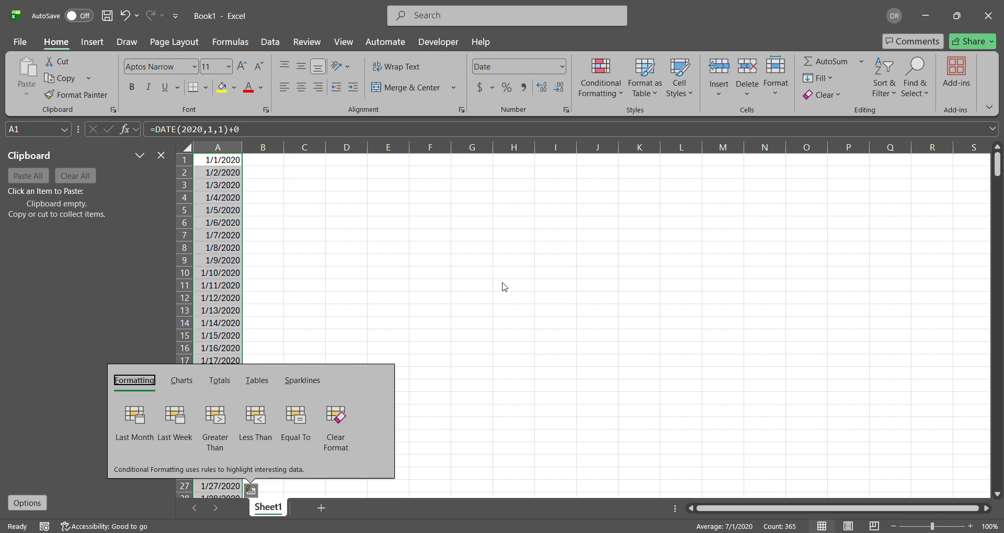
pyautogui.press('Escape')
pyautogui.press('Down')
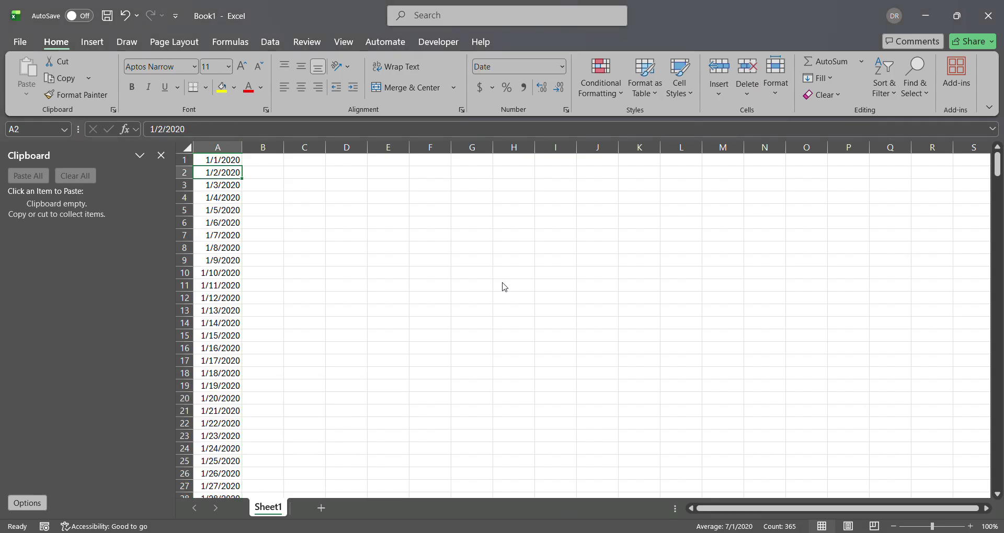
pyautogui.press('Up')
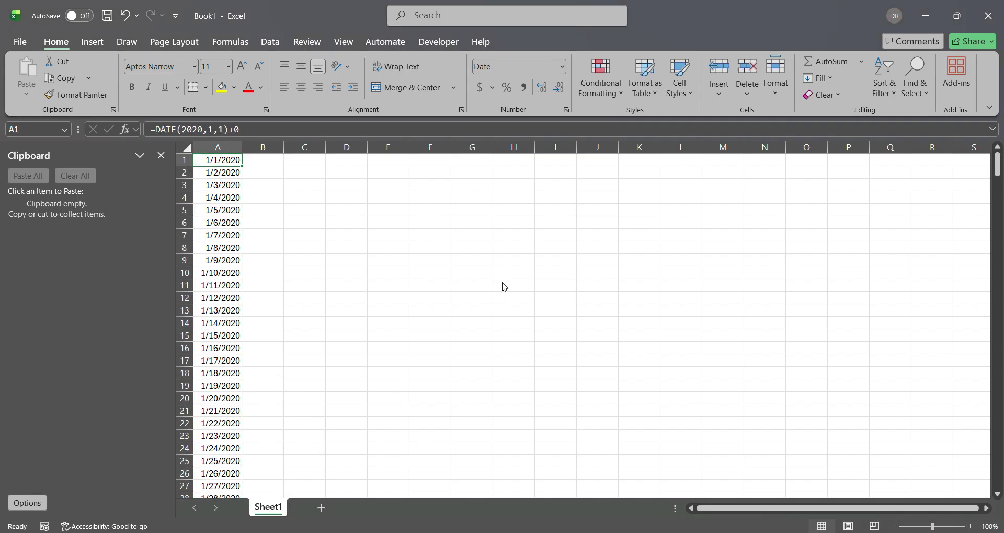
# Apply the Long Date number format to the dates in A1:A365
pyautogui.hotkey('ctrl', 'g')
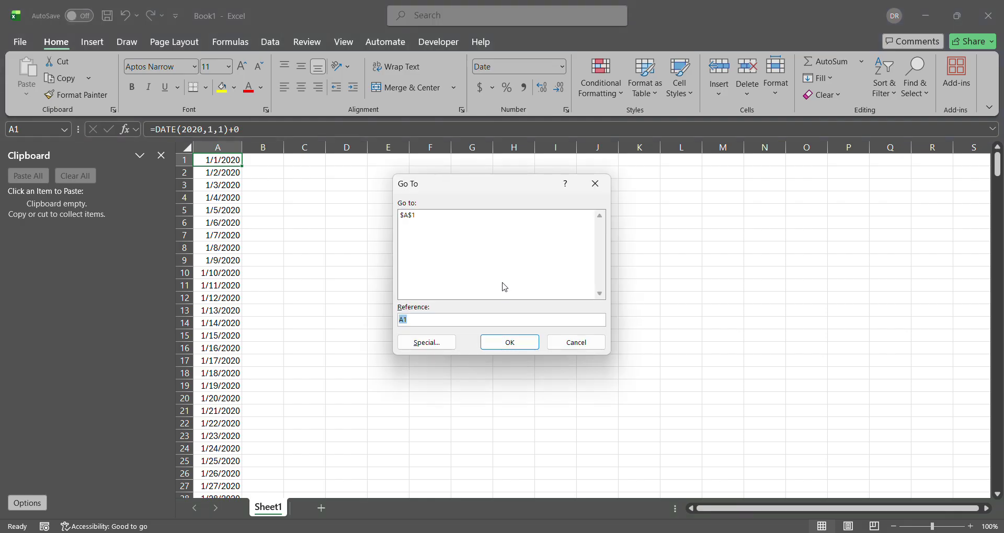
pyautogui.write('a1:a365')
pyautogui.press('Return')
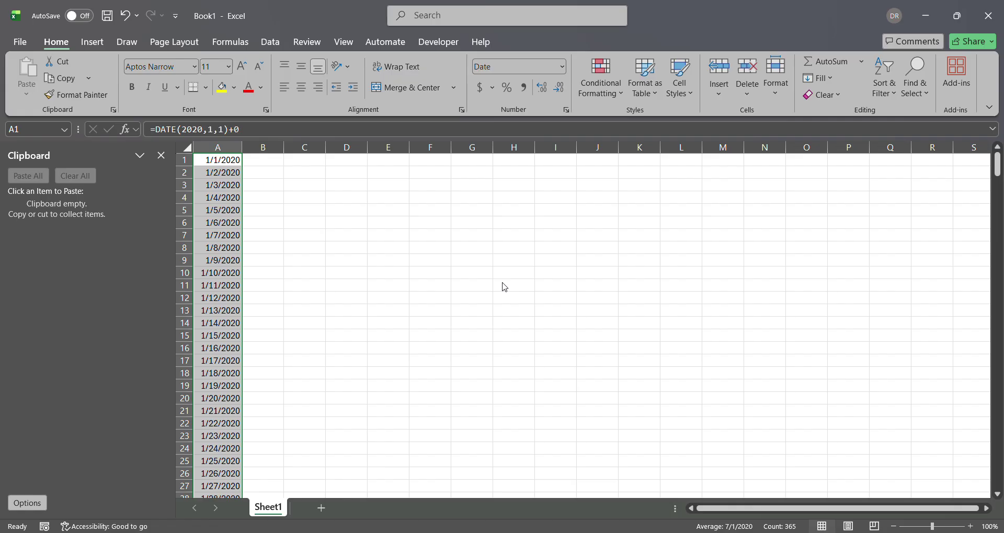
pyautogui.press('alt')
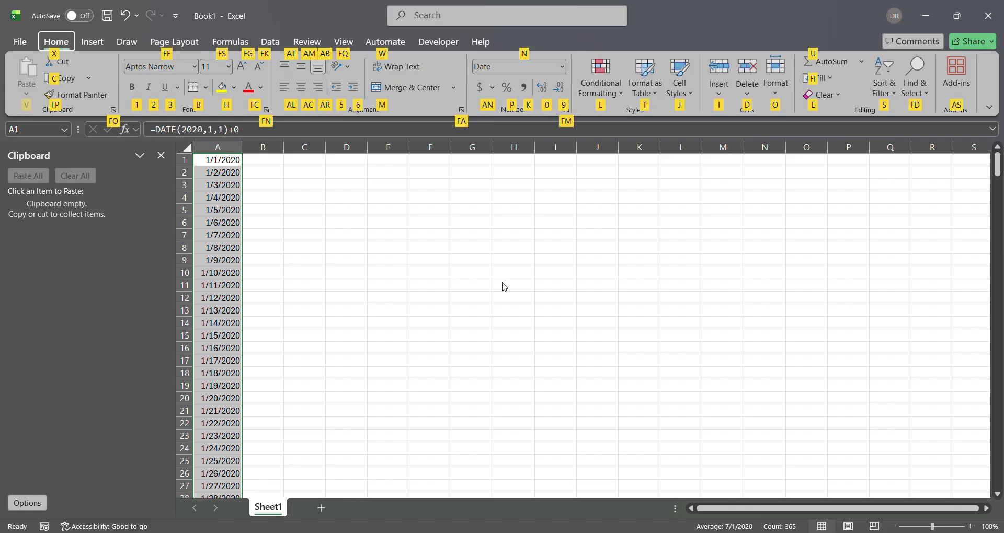
pyautogui.press('n')
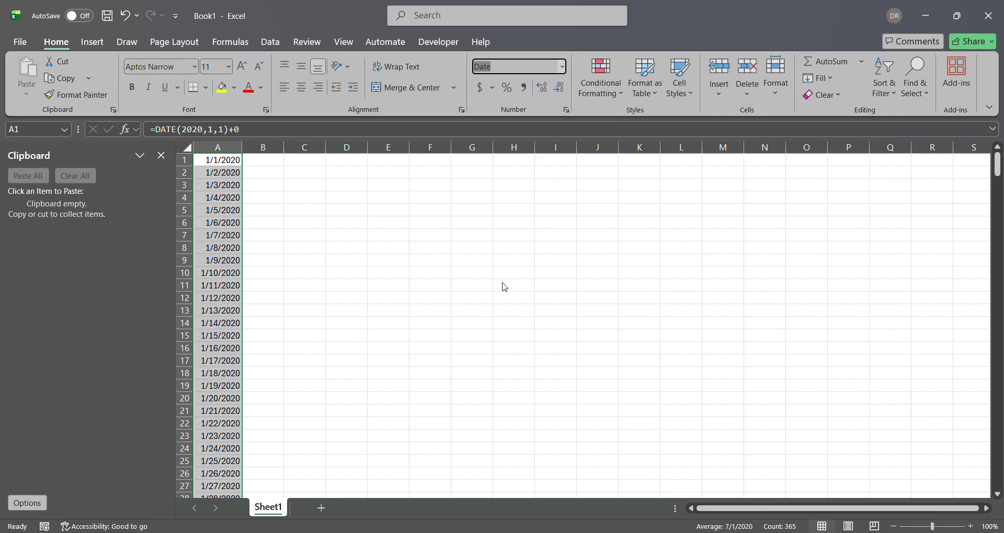
pyautogui.hotkey('alt', 'Down')
pyautogui.press('Down')
pyautogui.press('Down')
pyautogui.press('Down')
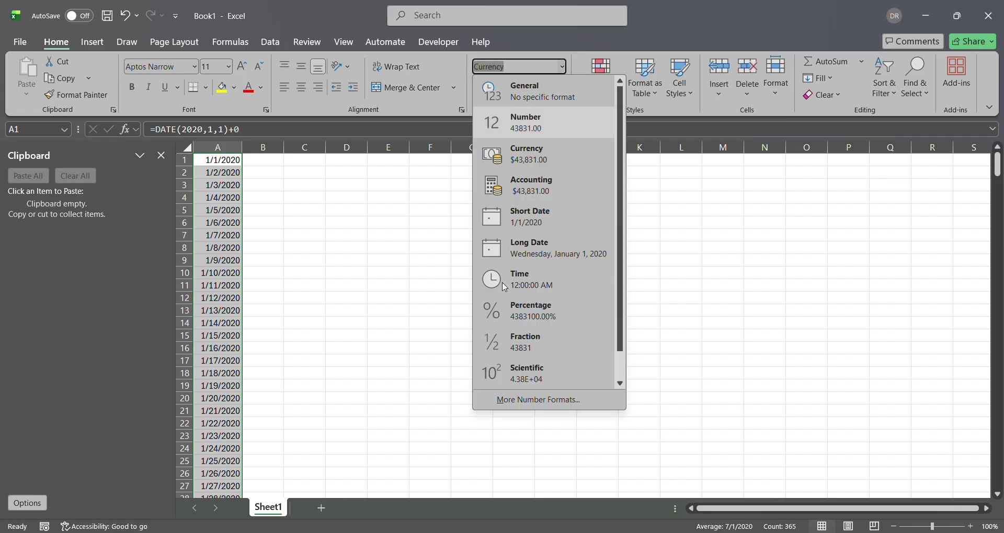
pyautogui.press('Down')
pyautogui.press('Down')
pyautogui.press('Down')
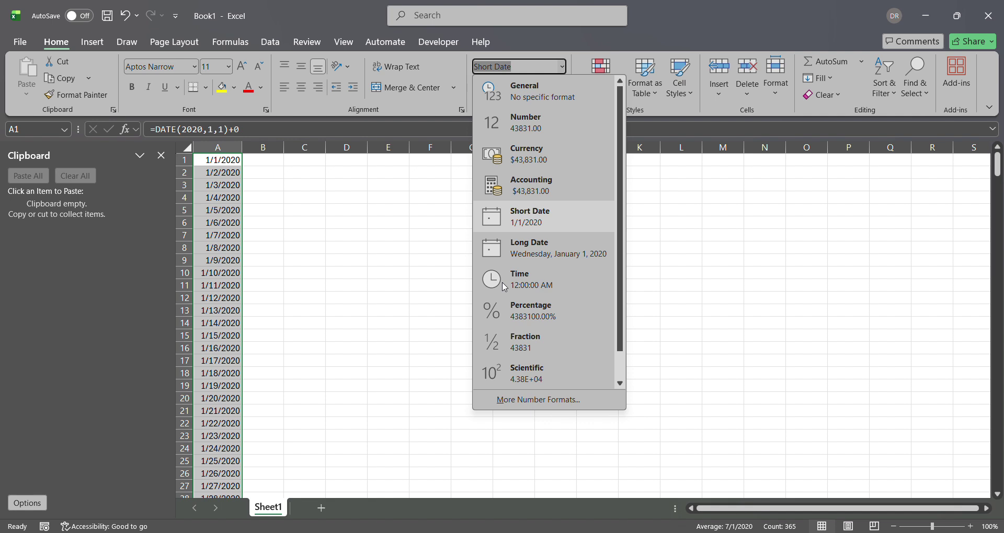
pyautogui.press('Down')
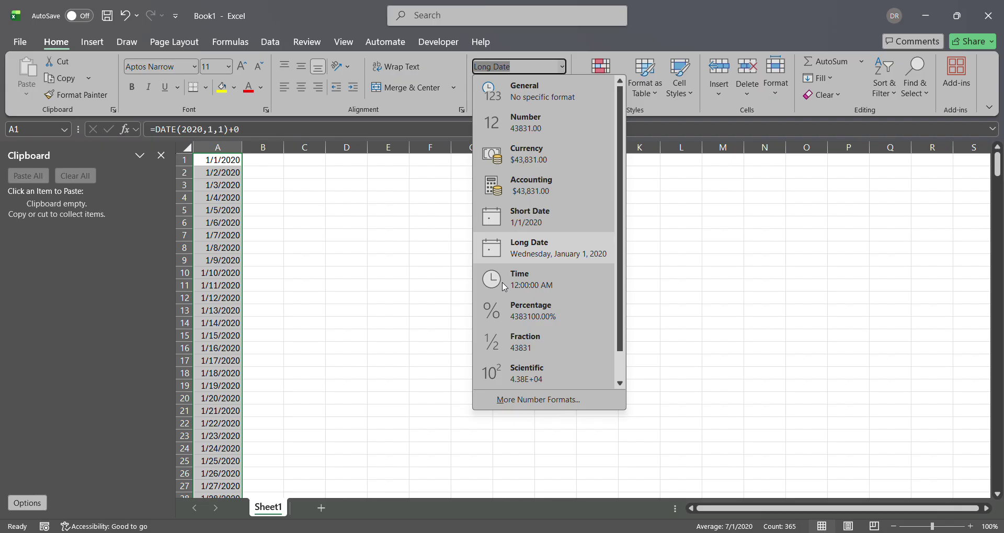
pyautogui.click(505, 287)
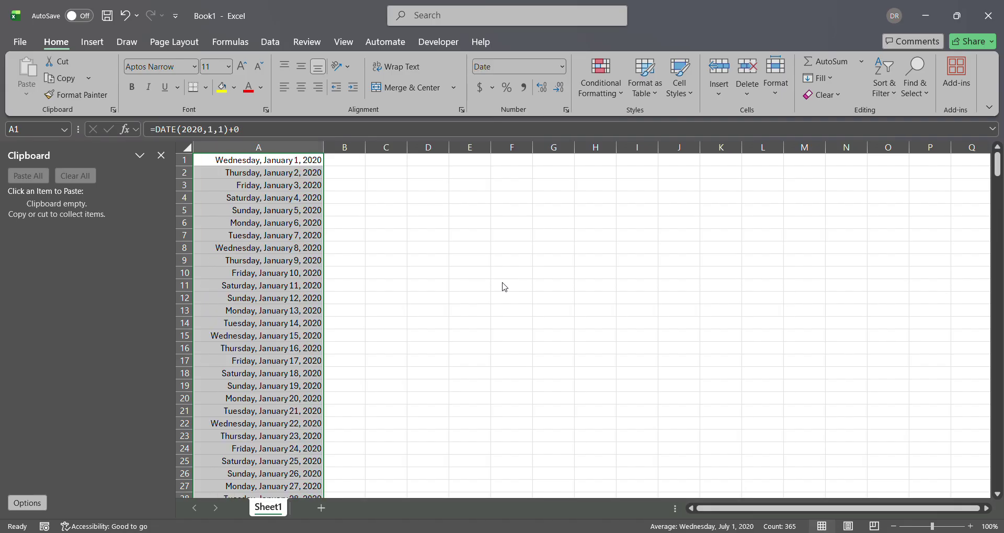
# Review the reformatted dates with their weekdays in column A, from A1 down to A35
pyautogui.hotkey('ctrl', 'Home')
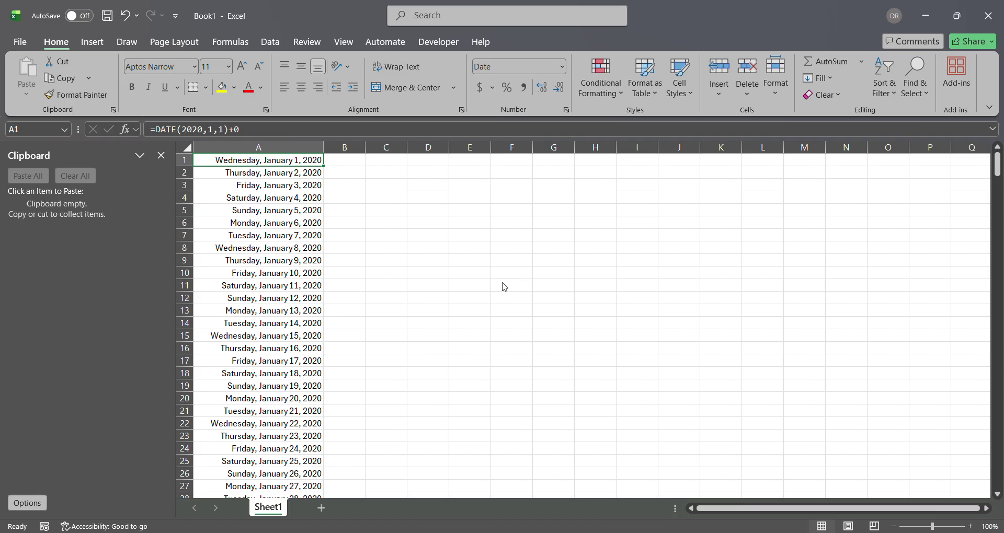
pyautogui.press('Down')
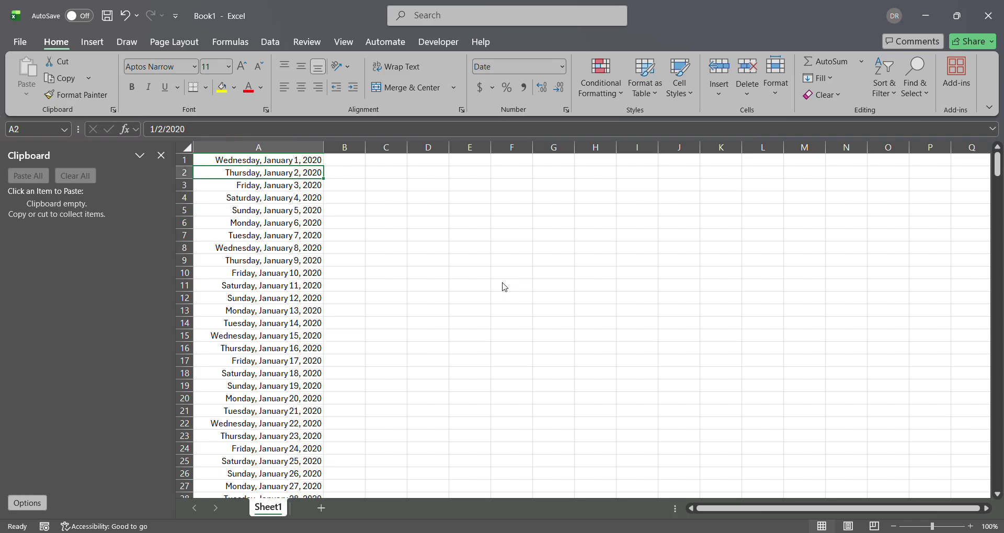
pyautogui.press('Up')
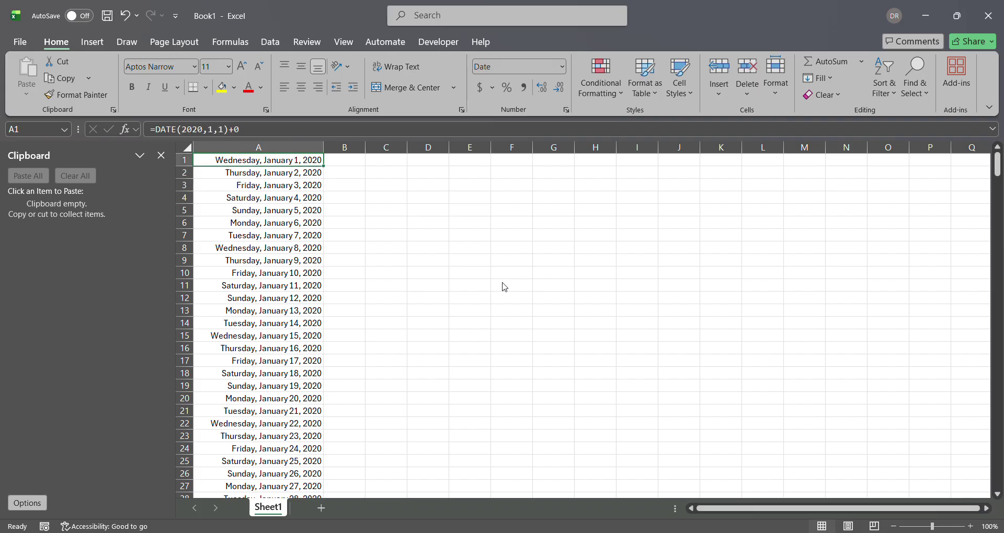
pyautogui.press('Down')
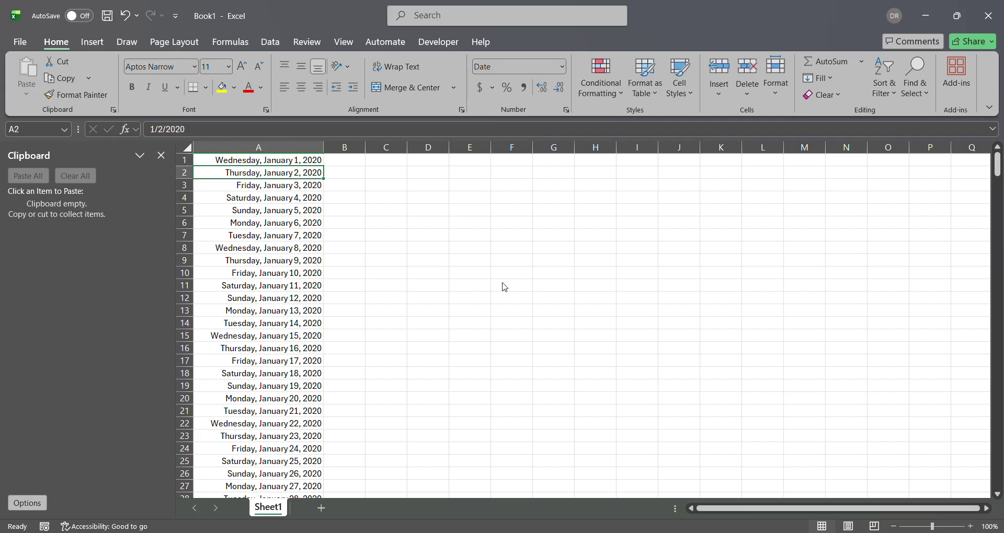
pyautogui.press('Down')
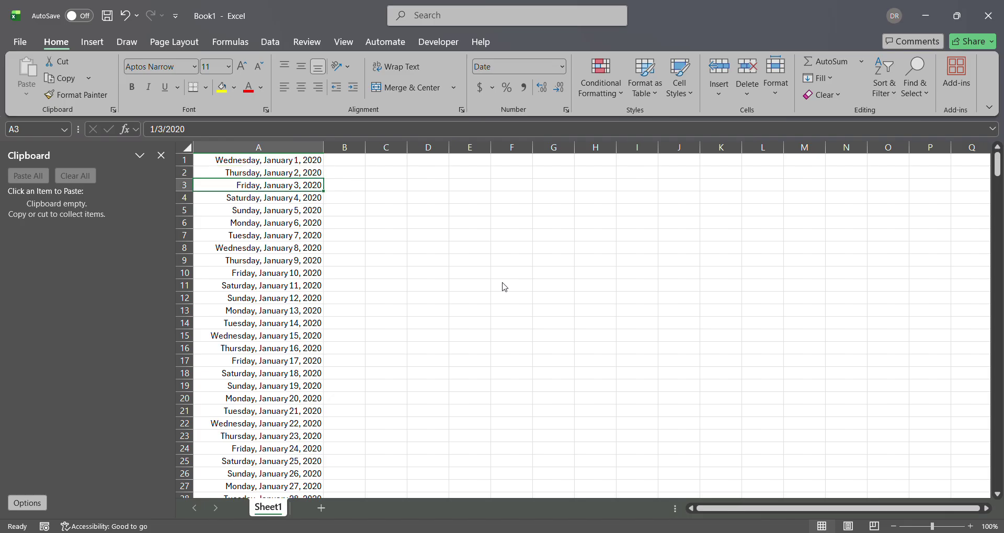
pyautogui.press('Down')
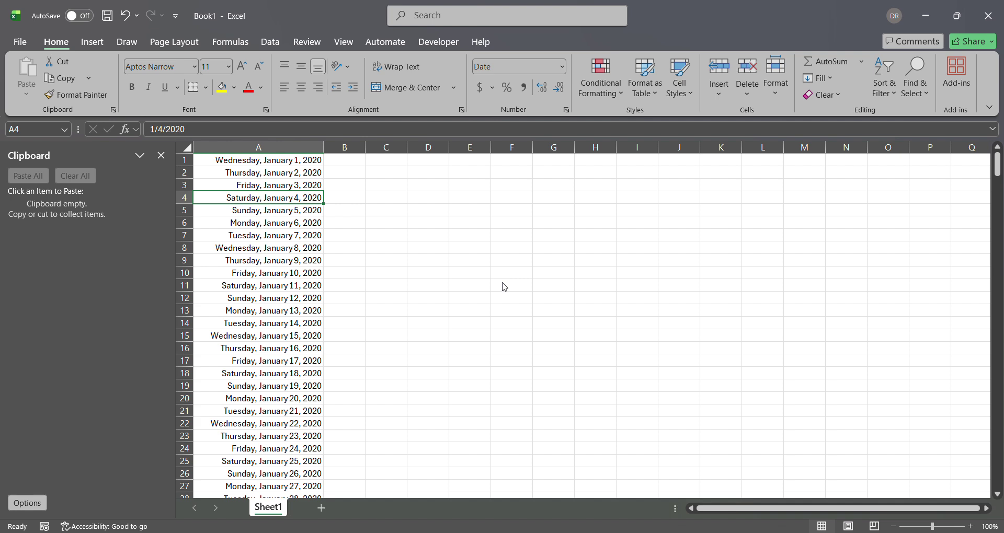
pyautogui.press('Down')
pyautogui.press('Down')
pyautogui.press('Down')
pyautogui.press('Down')
pyautogui.press('Down')
pyautogui.press('Down')
pyautogui.press('Down')
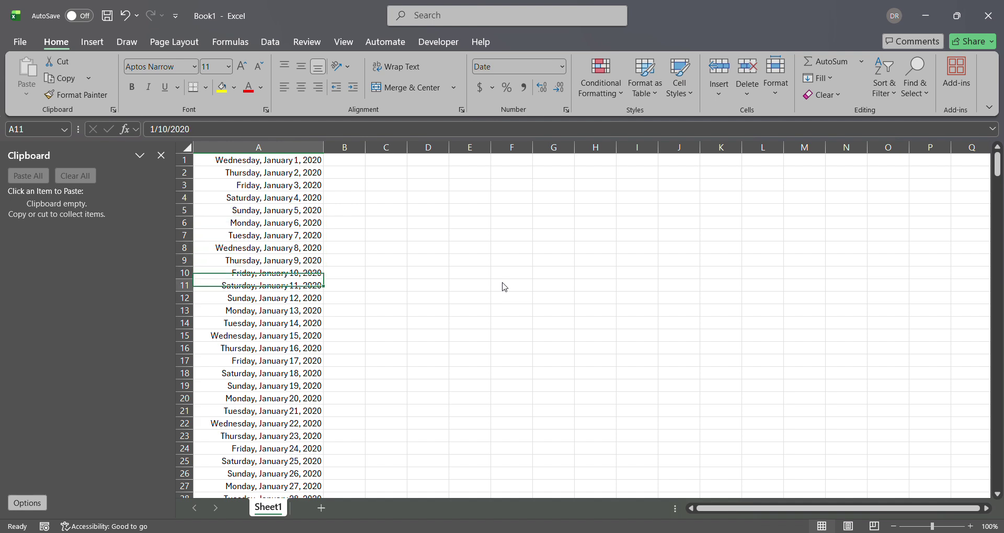
pyautogui.press('Down')
pyautogui.press('Down')
pyautogui.press('Down')
pyautogui.press('Down')
pyautogui.press('Down')
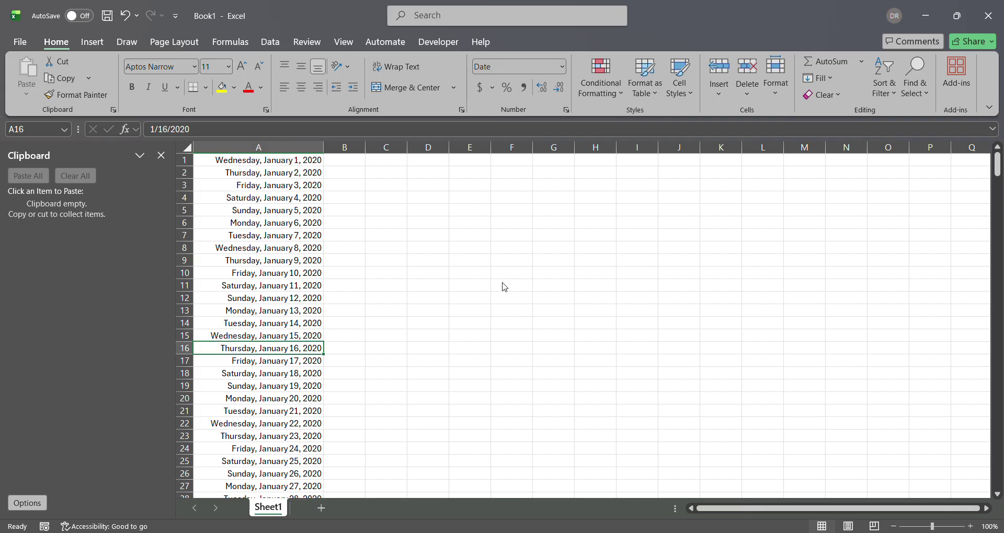
pyautogui.press('Down')
pyautogui.press('Down')
pyautogui.press('Down')
pyautogui.press('Down')
pyautogui.press('Down')
pyautogui.press('Down')
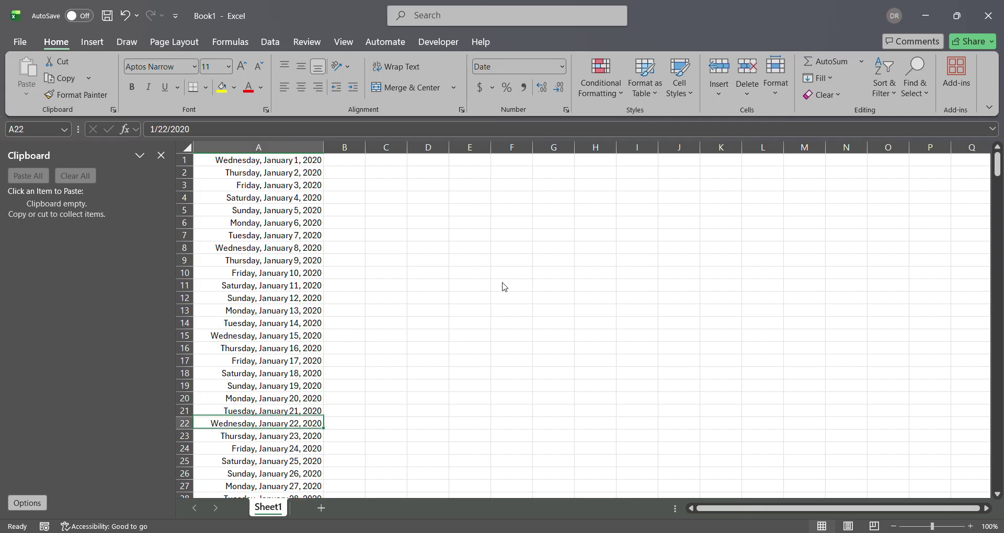
pyautogui.press('Down')
pyautogui.press('Down')
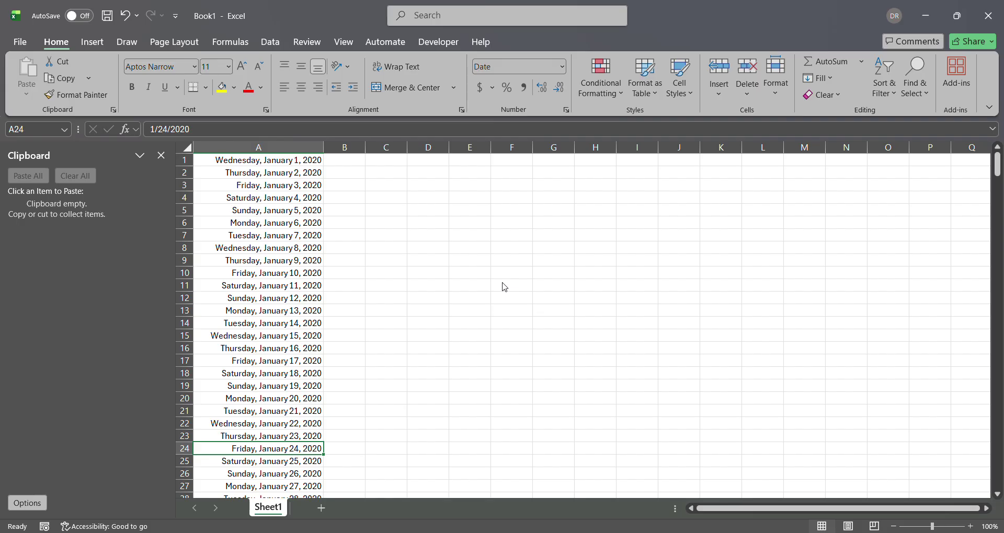
pyautogui.press('Down')
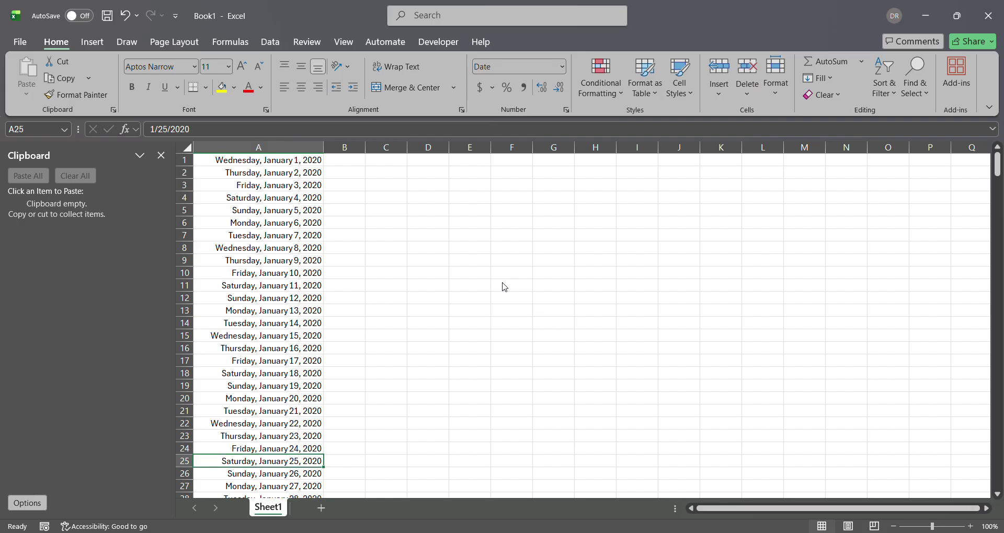
pyautogui.press('Down')
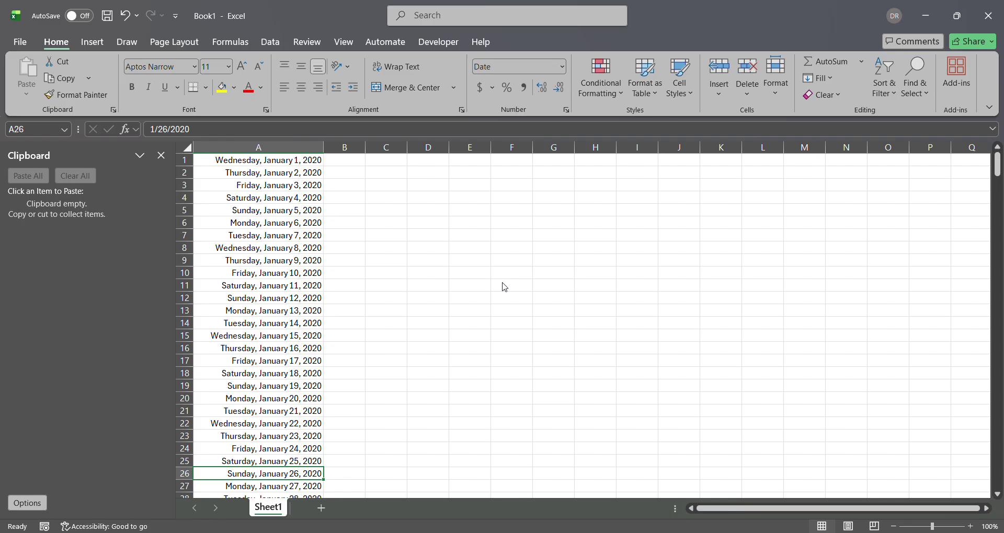
pyautogui.press('Down')
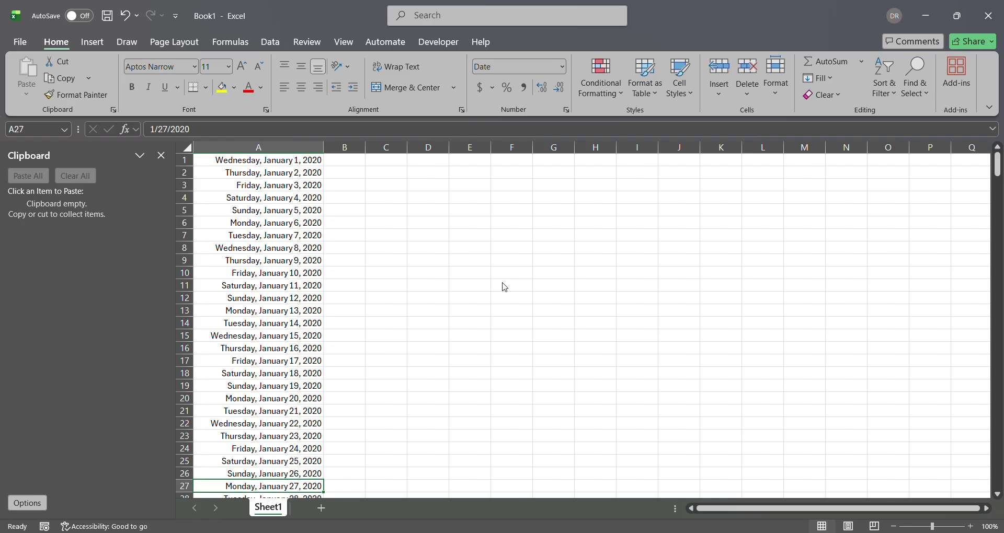
pyautogui.press('Down')
pyautogui.press('Down')
pyautogui.press('Down')
pyautogui.press('Down')
pyautogui.press('Down')
pyautogui.press('Down')
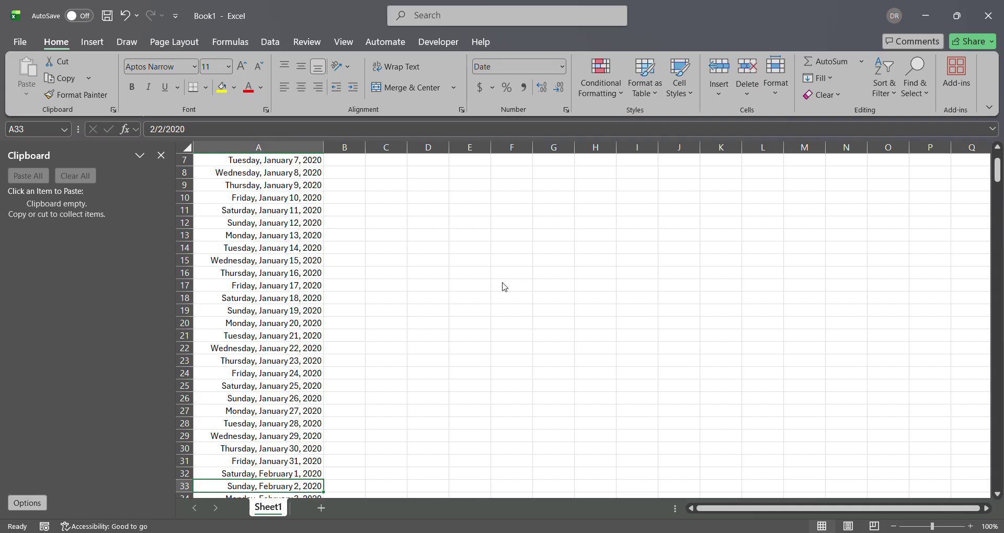
pyautogui.press('Down')
pyautogui.press('Down')
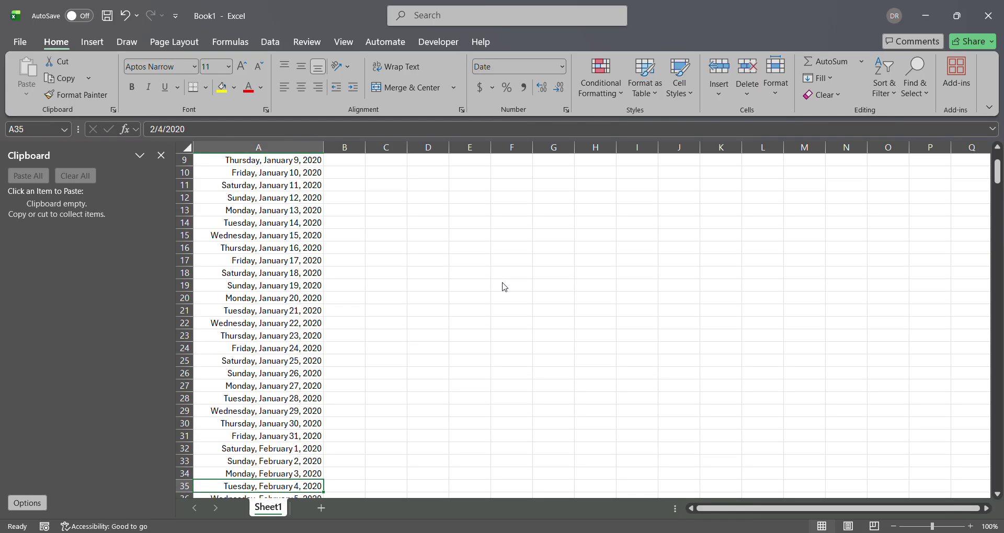
# Check the reformatted dates at the end of the series in column A, from A365 up to A359
pyautogui.hotkey('ctrl', 'Down')
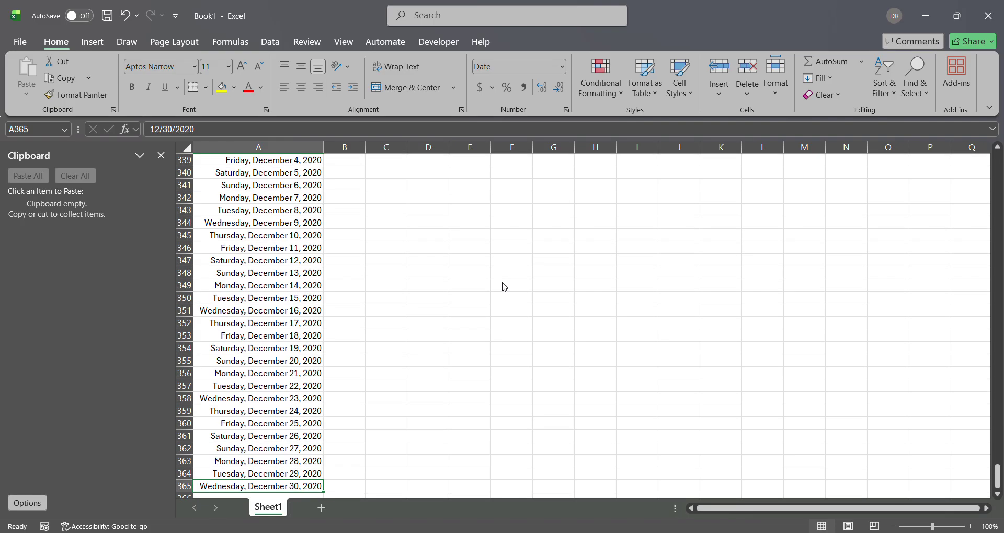
pyautogui.press('Up')
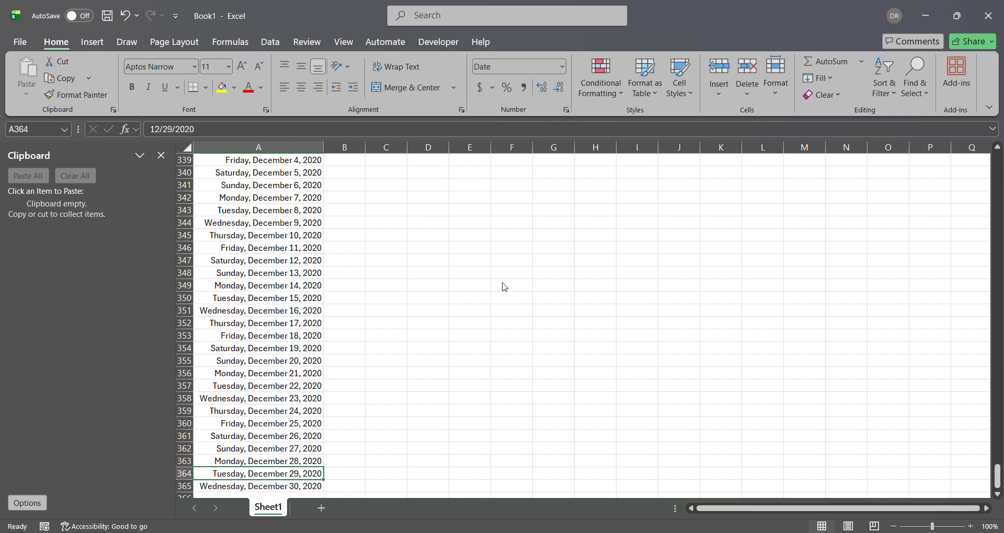
pyautogui.press('Up')
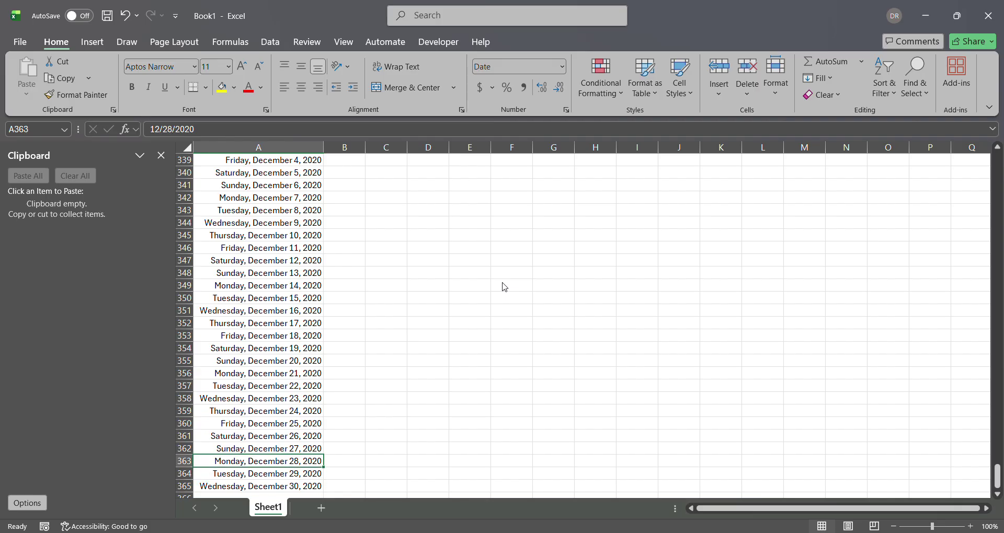
pyautogui.press('Up')
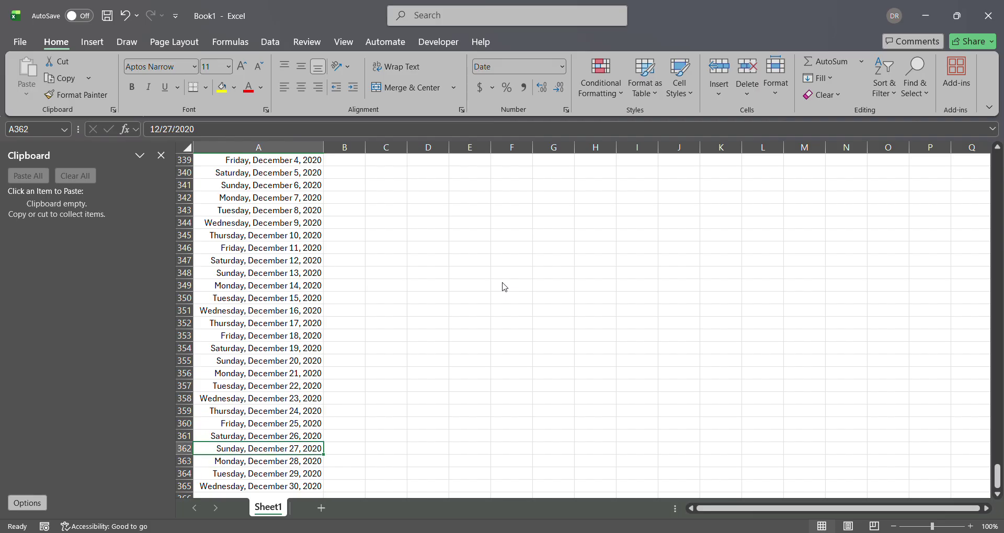
pyautogui.press('Up')
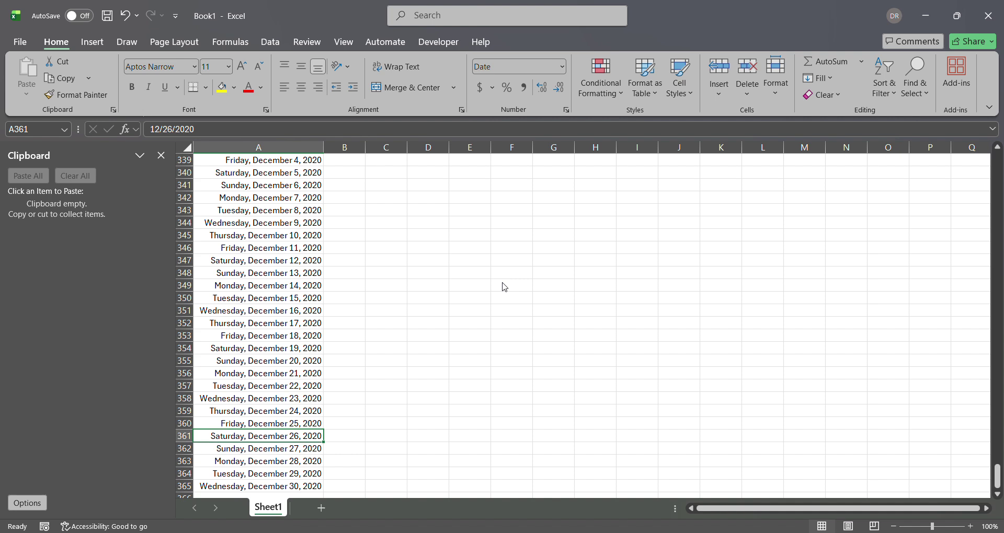
pyautogui.press('Up')
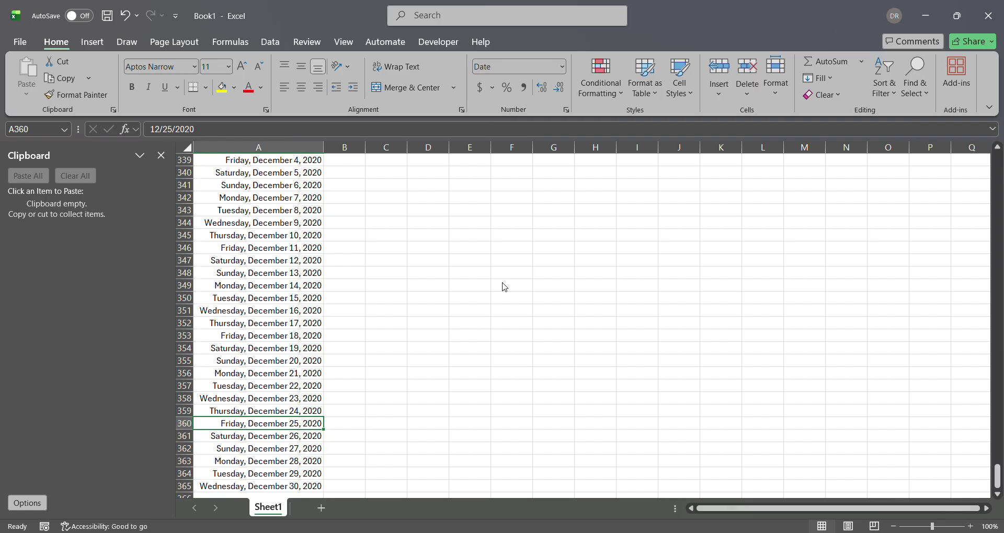
pyautogui.press('Up')
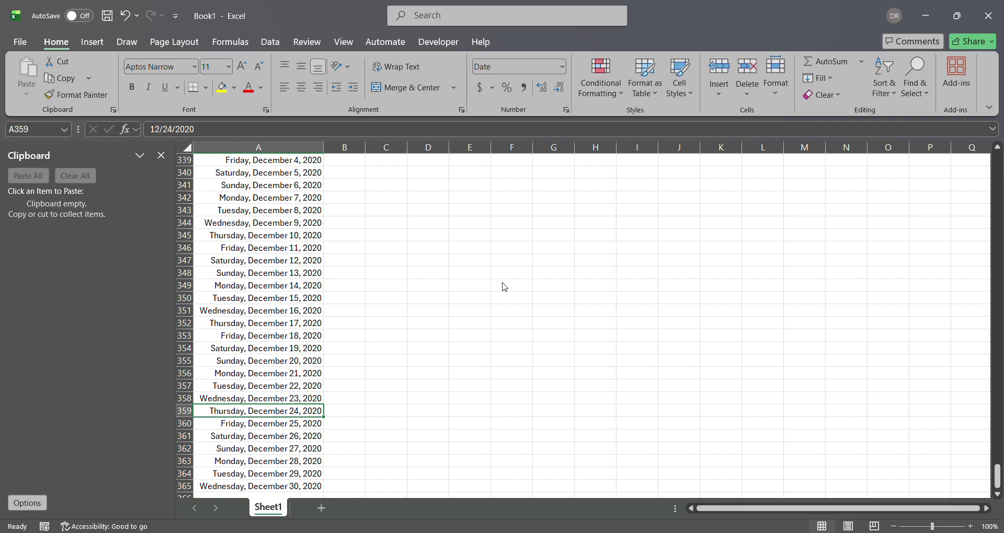
pyautogui.hotkey('alt', 'Tab')
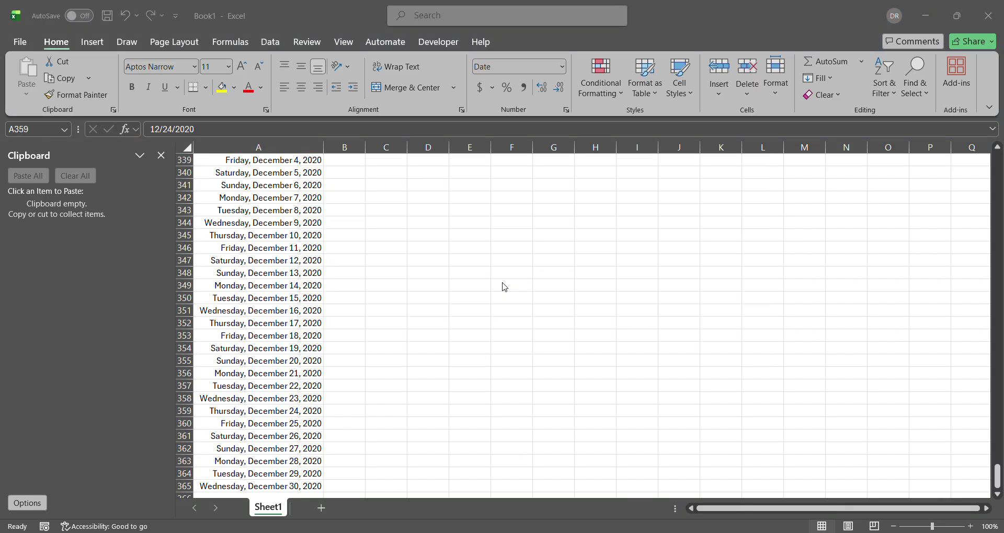